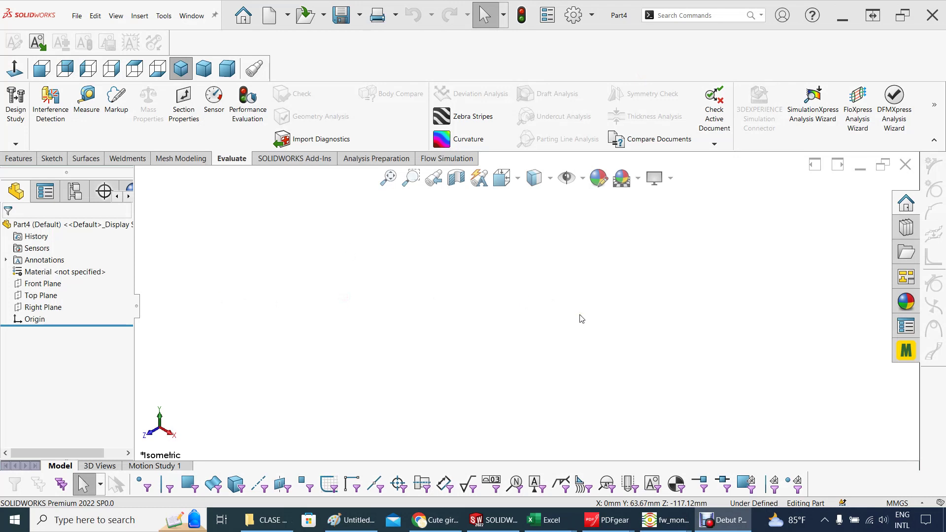
# Show the Features commands and select Top Plane in the design tree.
pyautogui.click(19, 158)
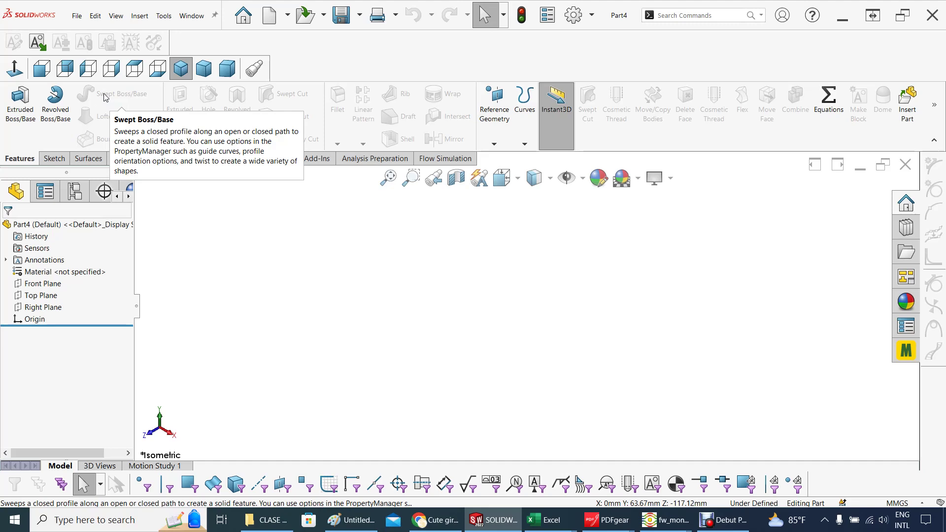
pyautogui.click(39, 295)
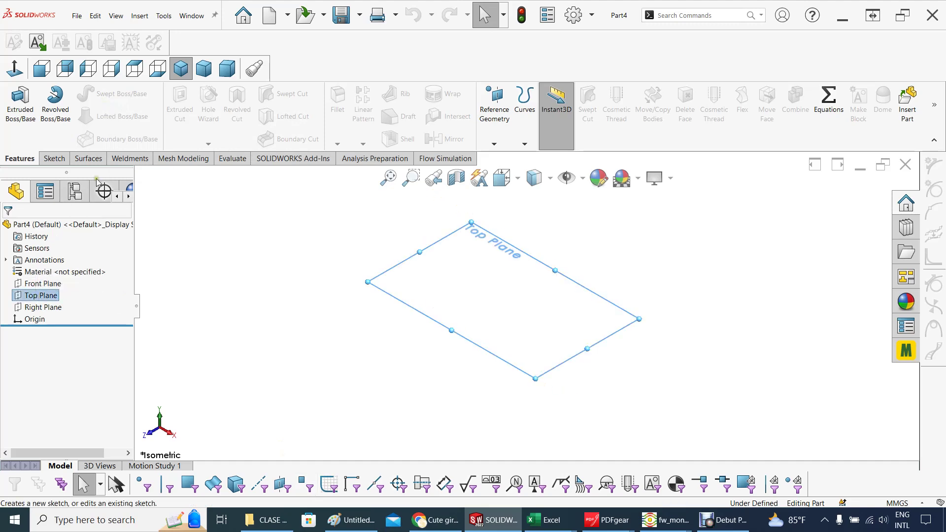
# Sketch a centre-radius circle at the origin on the Top Plane and exit the sketch.
pyautogui.rightClick(36, 296)
pyautogui.click(43, 281)
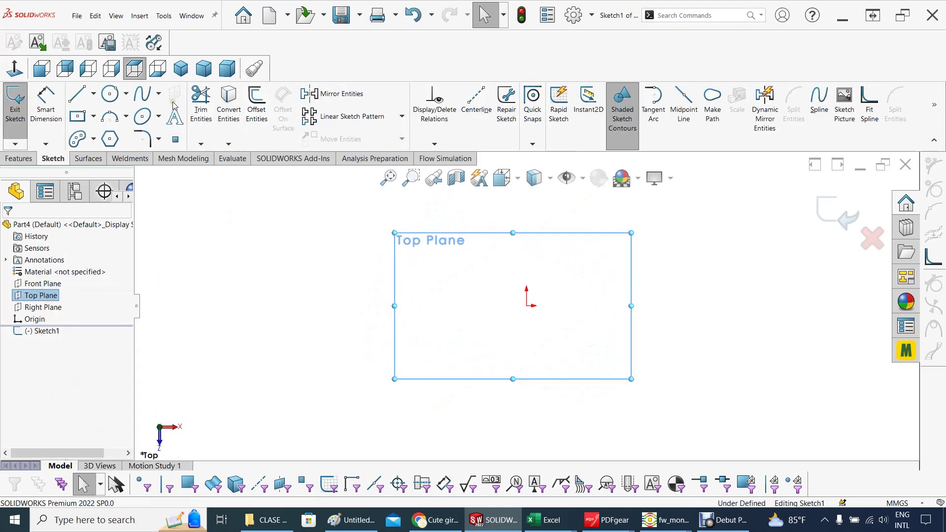
pyautogui.click(126, 93)
pyautogui.click(112, 111)
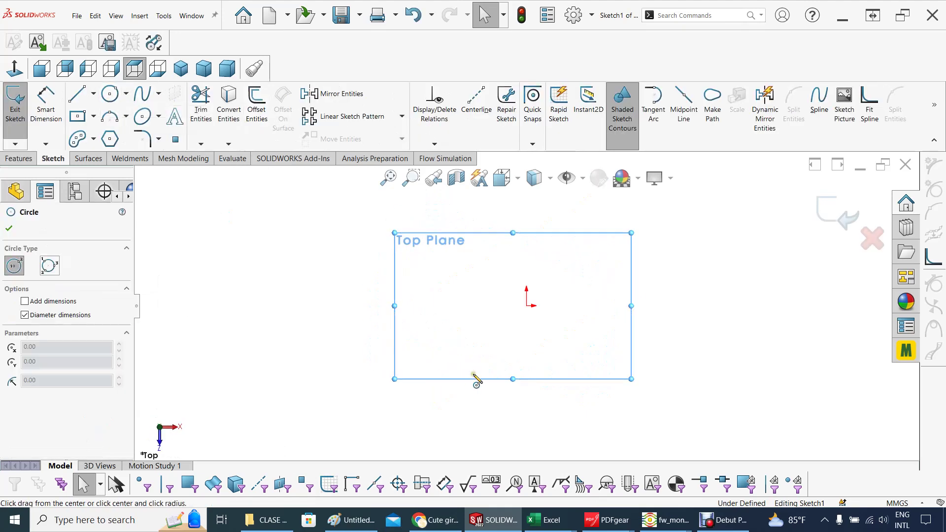
pyautogui.click(527, 306)
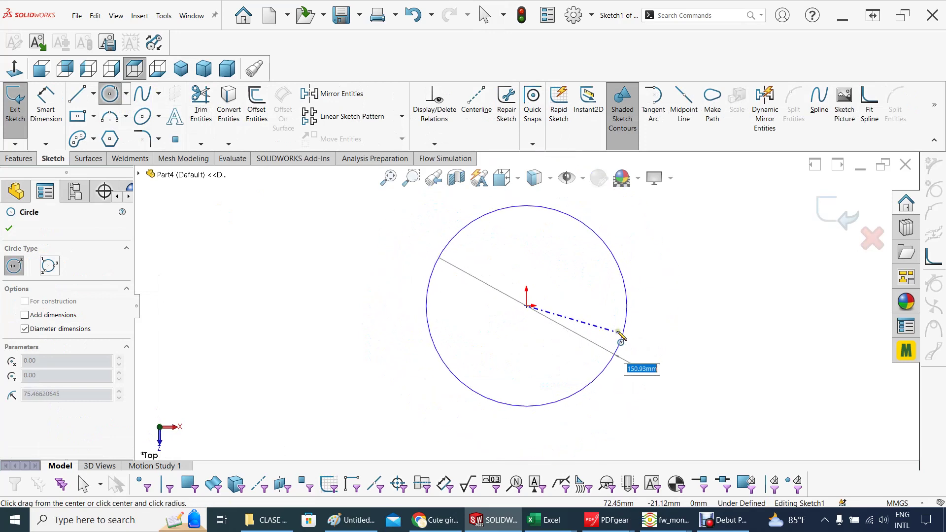
pyautogui.click(618, 333)
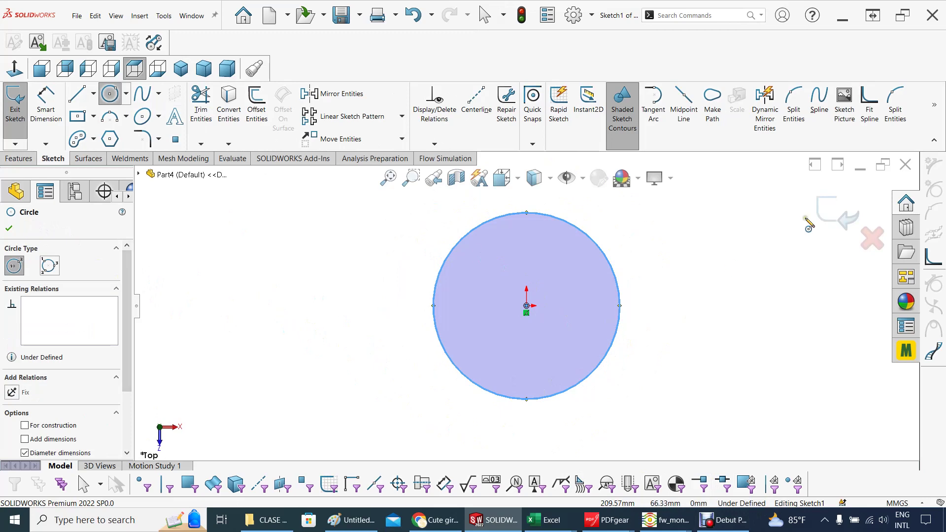
pyautogui.click(837, 215)
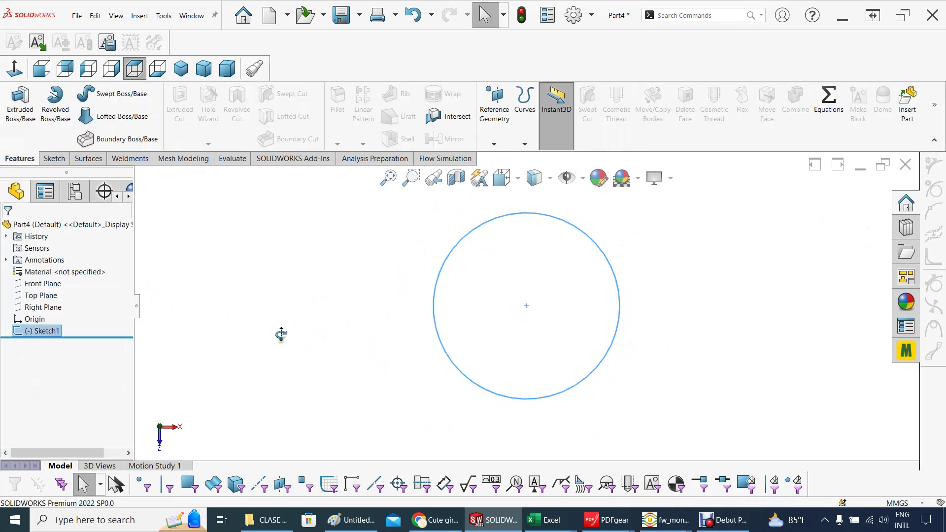
# Orbit to inspect the planes, then select the Right Plane and bring up its menu.
pyautogui.moveTo(280, 334)
pyautogui.mouseDown(button='middle')
pyautogui.moveTo(277, 192)
pyautogui.moveTo(54, 273)
pyautogui.mouseUp(button='middle')
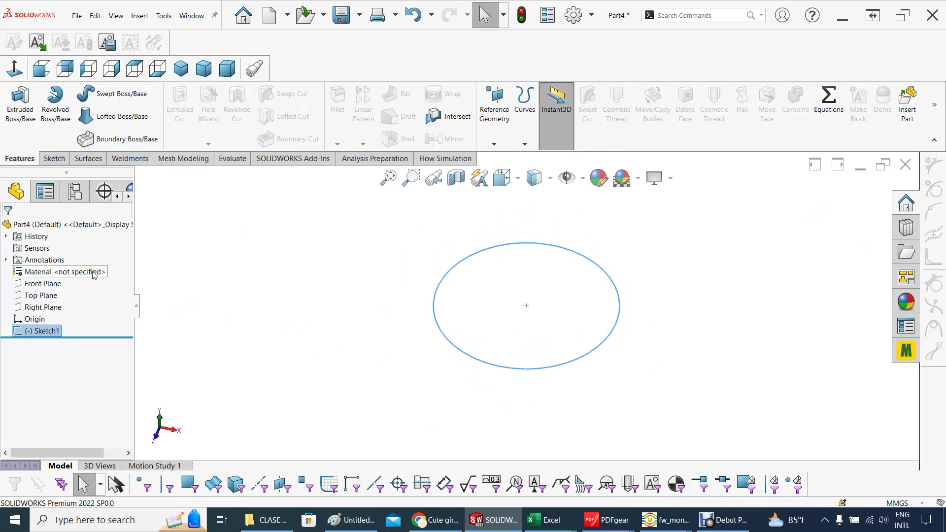
pyautogui.click(37, 296)
pyautogui.moveTo(222, 359); pyautogui.dragTo(222, 300, button='middle')
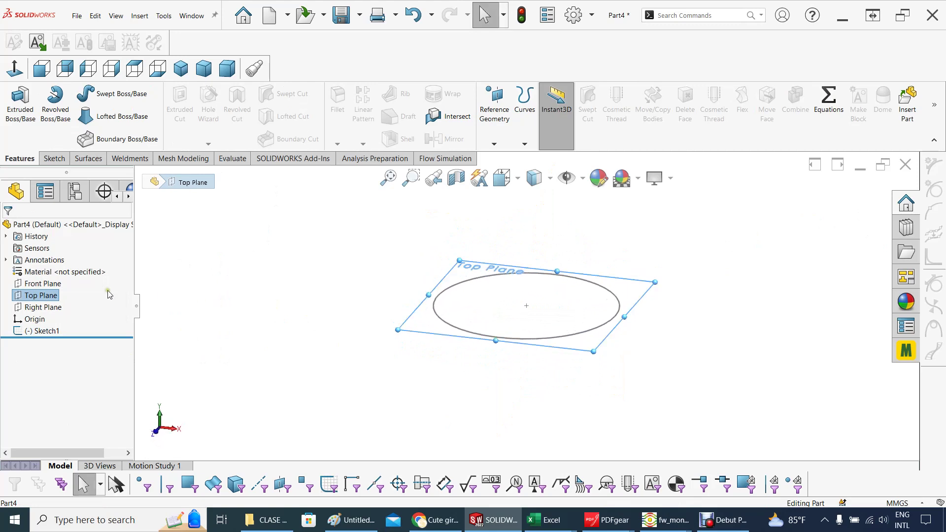
pyautogui.click(47, 309)
pyautogui.click(37, 286)
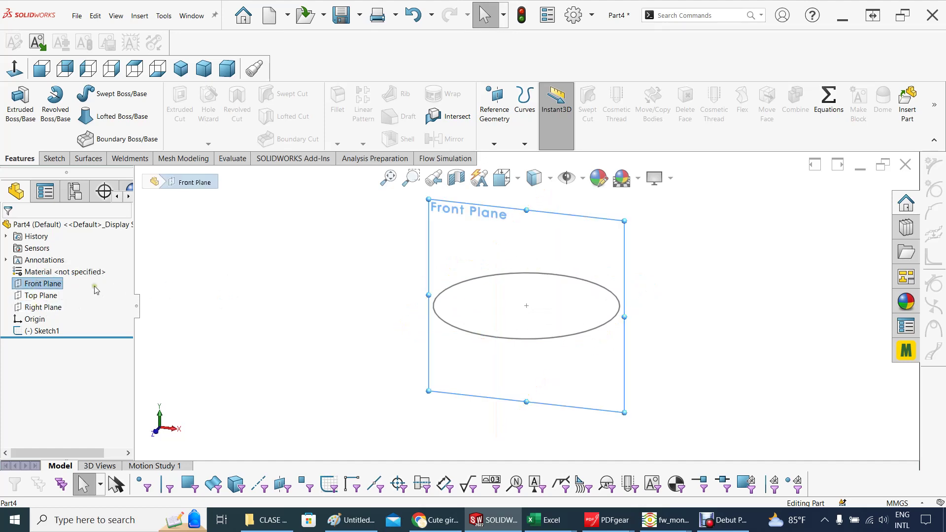
pyautogui.click(42, 308)
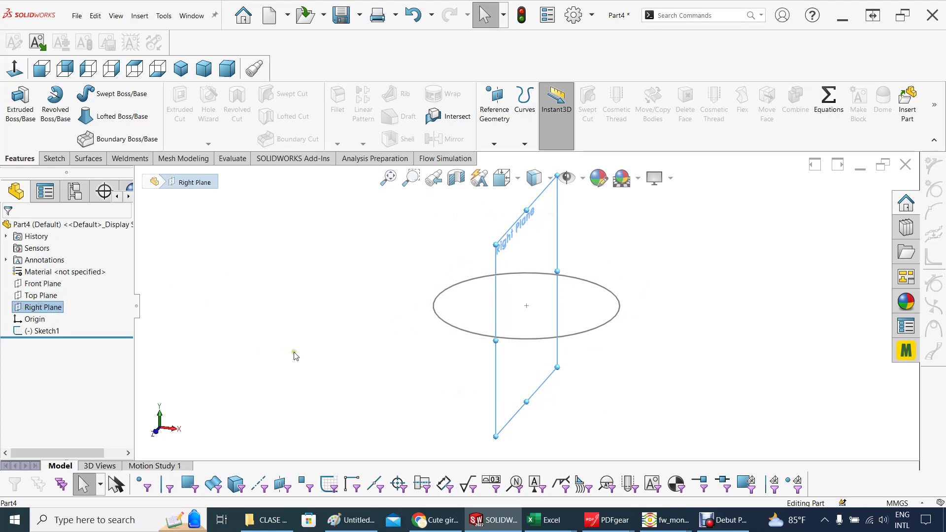
pyautogui.rightClick(40, 309)
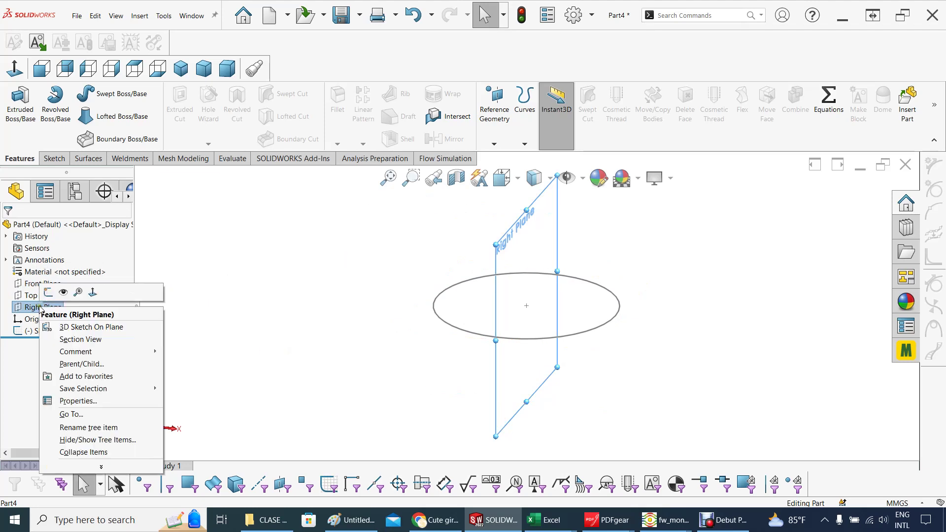
# On a Right Plane sketch in Right view, draw a vertical line upward from the origin.
pyautogui.click(47, 295)
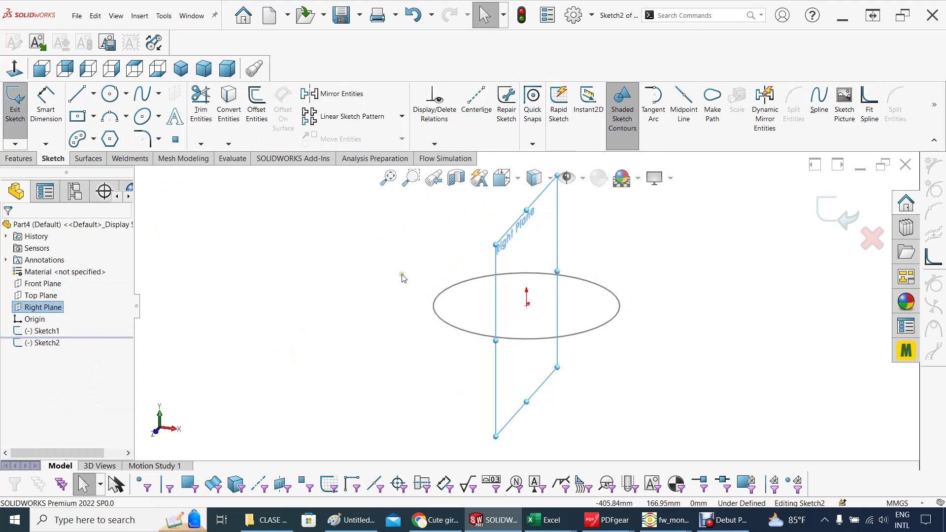
pyautogui.click(518, 183)
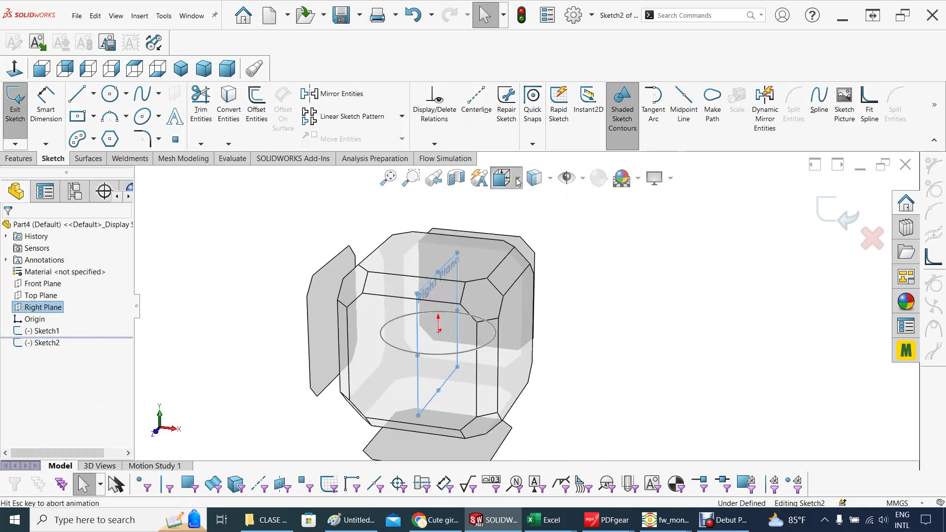
pyautogui.click(602, 279)
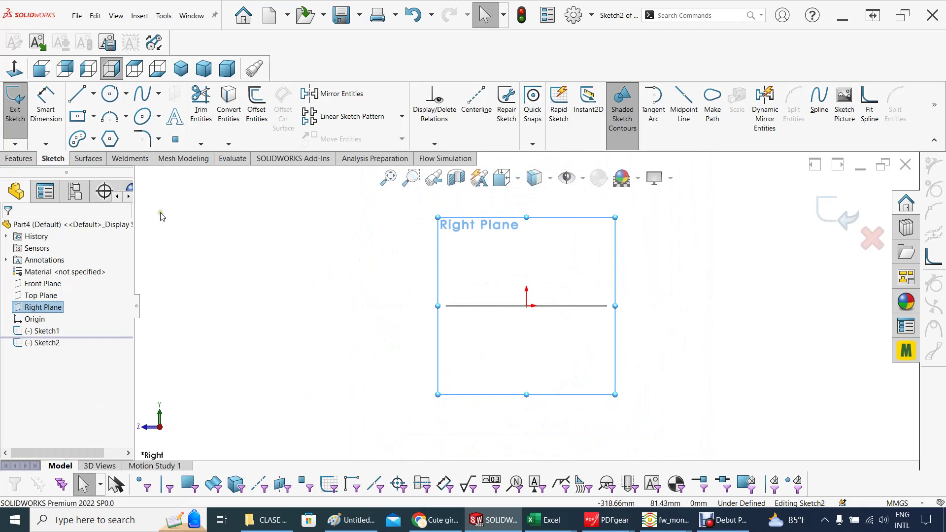
pyautogui.click(93, 93)
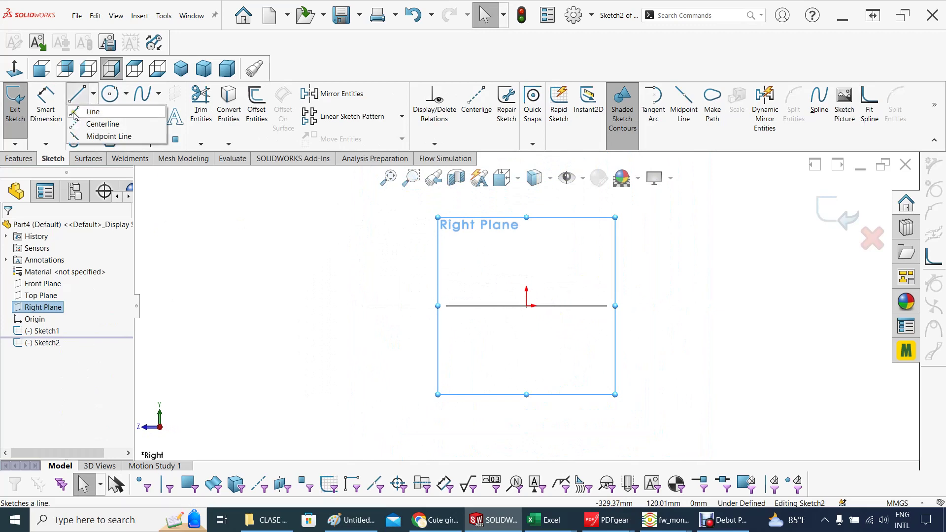
pyautogui.click(78, 112)
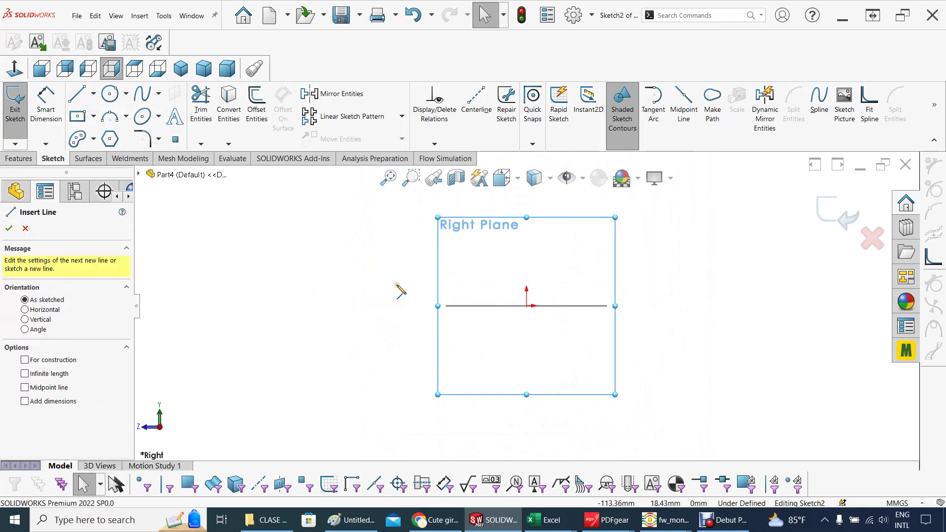
pyautogui.click(526, 306)
pyautogui.scroll(4, 526, 197)
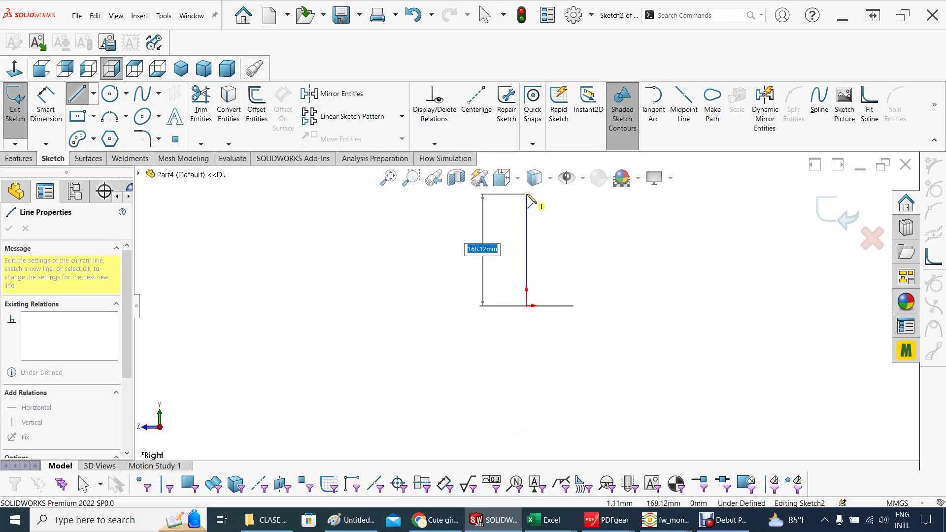
pyautogui.click(527, 195)
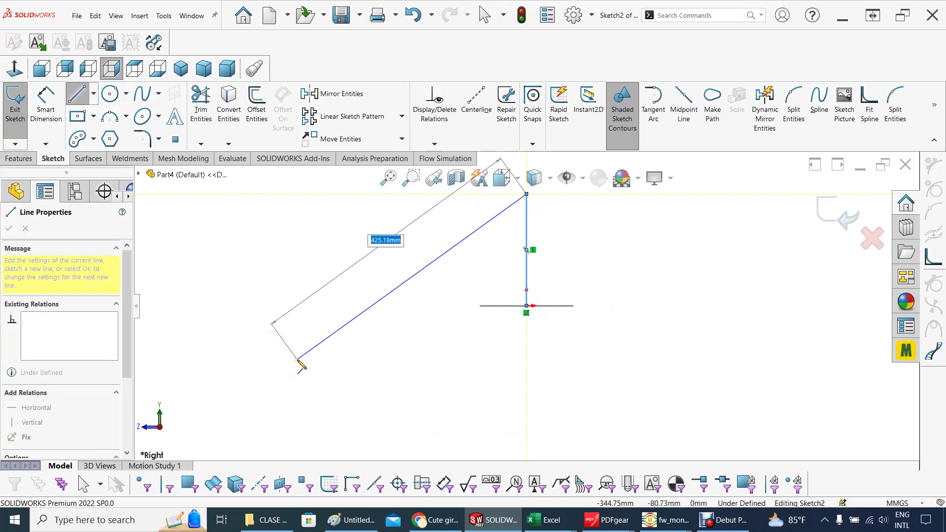
pyautogui.press('Escape')
pyautogui.press('Escape')
# Orbit and zoom to view the circle and line in 3D, then deselect the line.
pyautogui.moveTo(422, 376); pyautogui.dragTo(385, 448, button='middle')
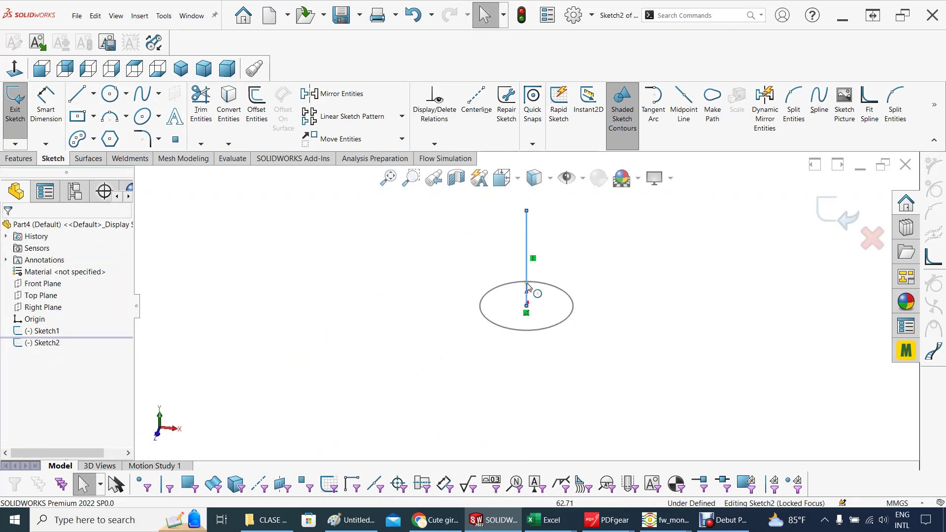
pyautogui.scroll(-3, 551, 306)
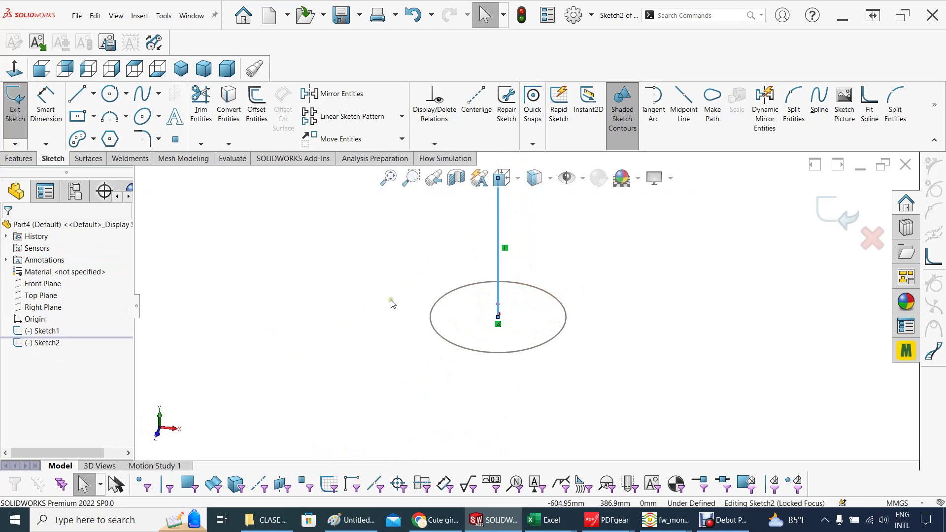
pyautogui.scroll(1, 387, 310)
pyautogui.moveTo(426, 300)
pyautogui.mouseDown(button='middle')
pyautogui.moveTo(418, 245)
pyautogui.moveTo(399, 270)
pyautogui.moveTo(384, 271)
pyautogui.moveTo(485, 270)
pyautogui.mouseUp(button='middle')
pyautogui.scroll(-1, 523, 276)
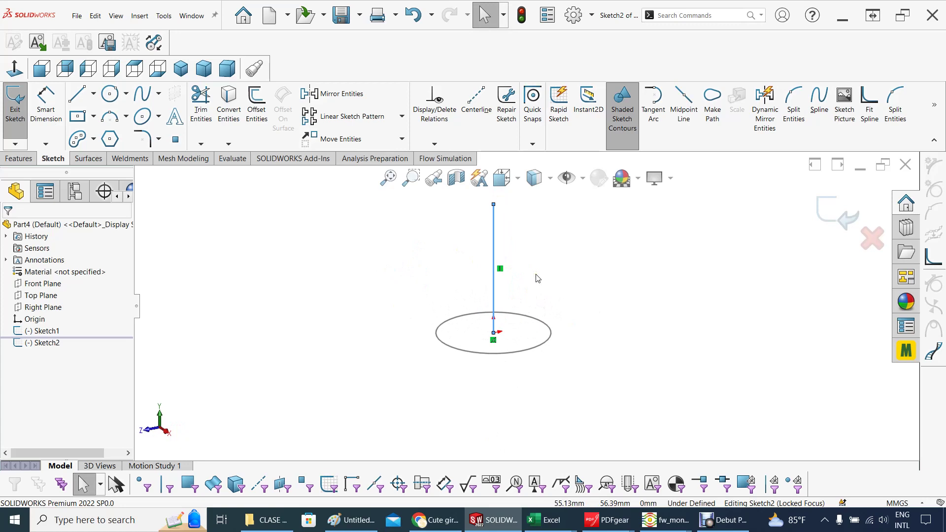
pyautogui.click(530, 275)
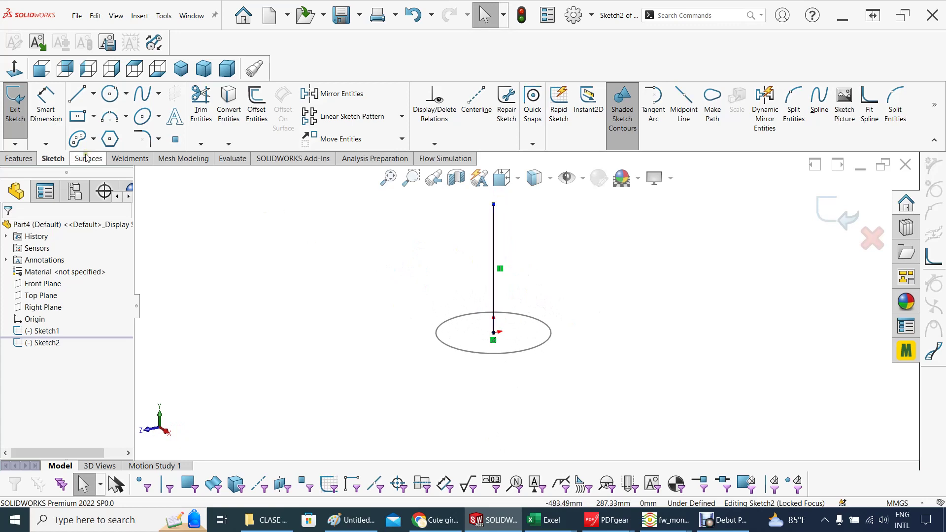
# Set up a sweep with the Sketch1 circle as profile and the Sketch2 line as path, previewing a cylinder.
pyautogui.click(19, 158)
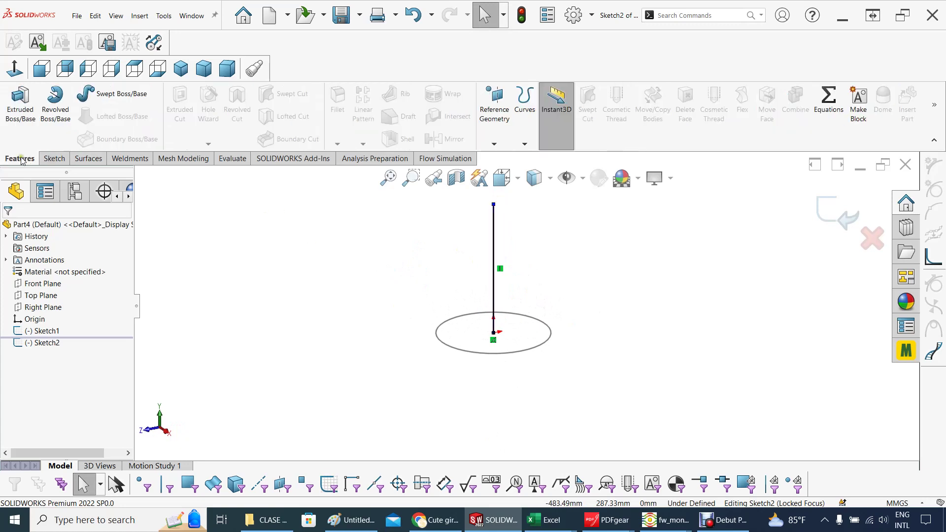
pyautogui.click(123, 98)
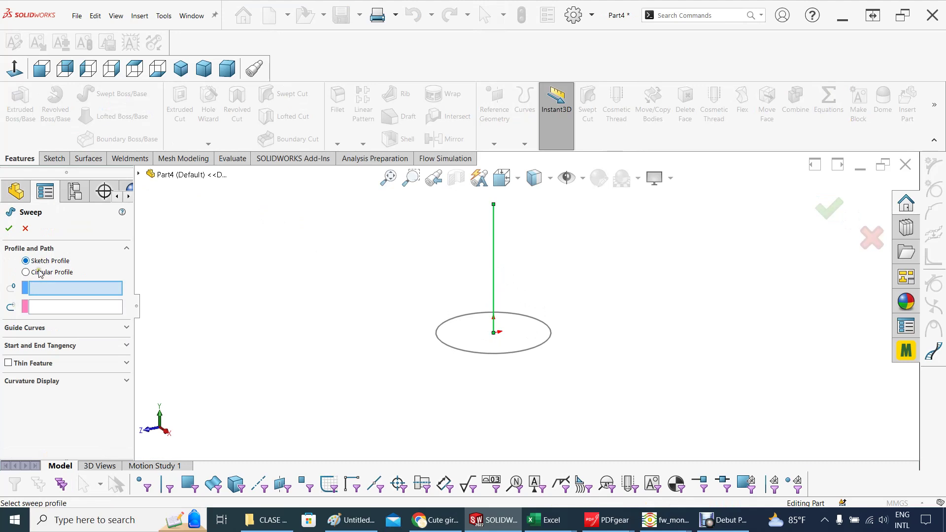
pyautogui.click(32, 290)
pyautogui.click(452, 350)
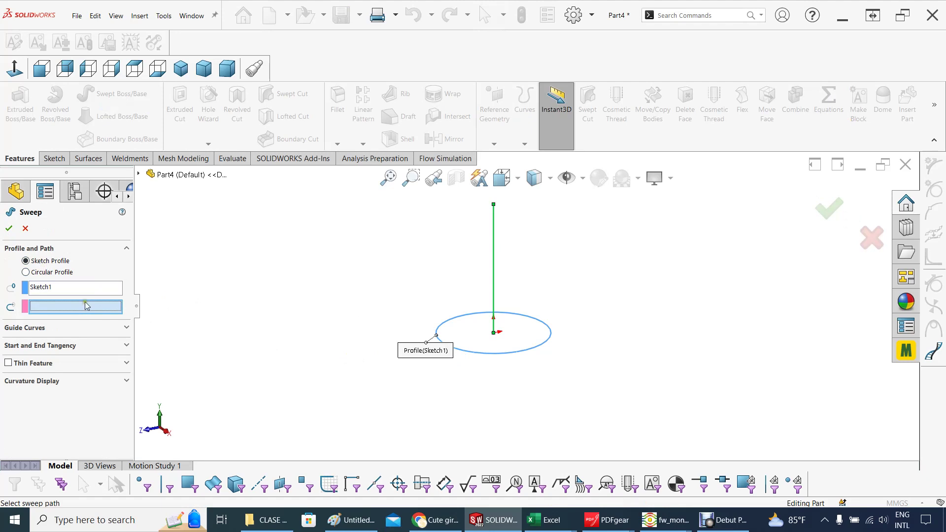
pyautogui.click(494, 276)
pyautogui.moveTo(308, 296)
pyautogui.mouseDown(button='middle')
pyautogui.moveTo(301, 372)
pyautogui.moveTo(274, 313)
pyautogui.moveTo(268, 202)
pyautogui.moveTo(286, 202)
pyautogui.moveTo(259, 257)
pyautogui.moveTo(299, 260)
pyautogui.mouseUp(button='middle')
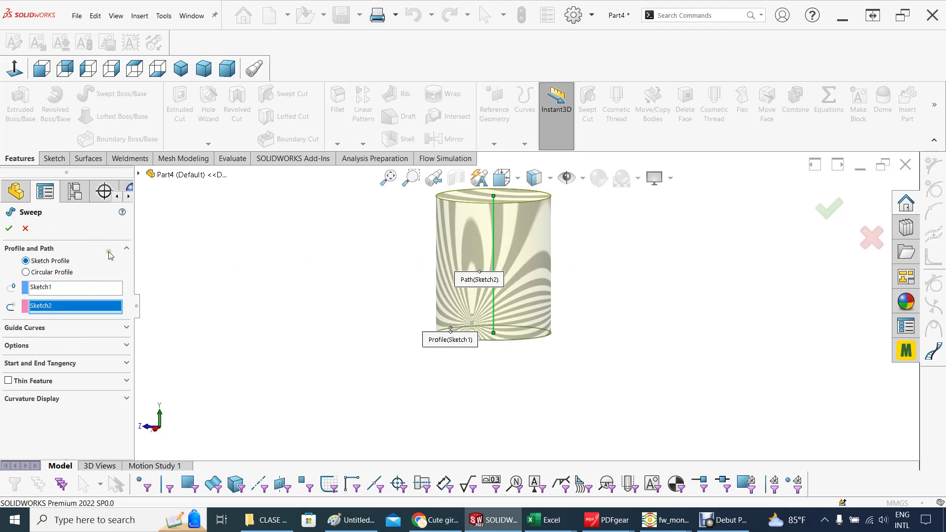
# Cancel the sweep and orbit around the remaining circle and line sketches.
pyautogui.click(26, 229)
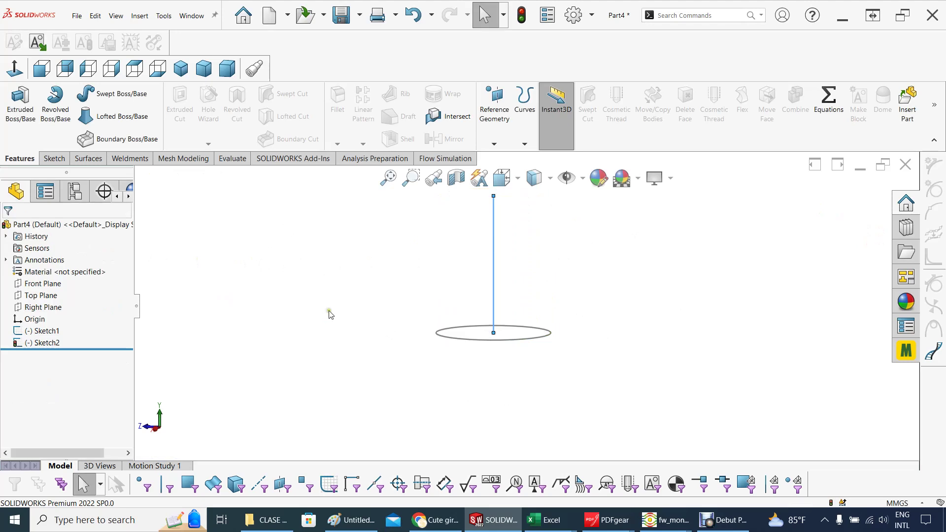
pyautogui.moveTo(328, 313); pyautogui.dragTo(411, 294, button='middle')
pyautogui.scroll(-2, 405, 270)
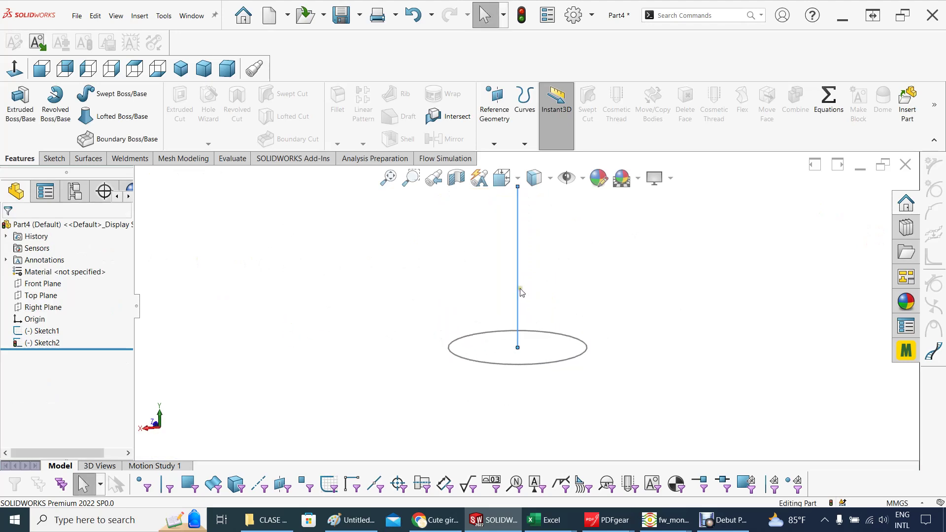
pyautogui.scroll(3, 517, 296)
pyautogui.scroll(-2, 511, 296)
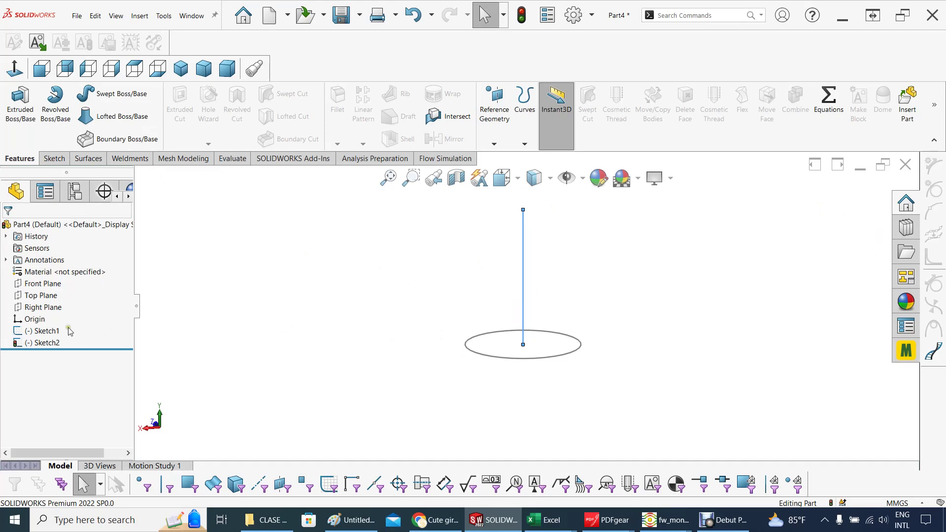
# Select the Front Plane and switch to the Front view with Ctrl+1.
pyautogui.click(35, 288)
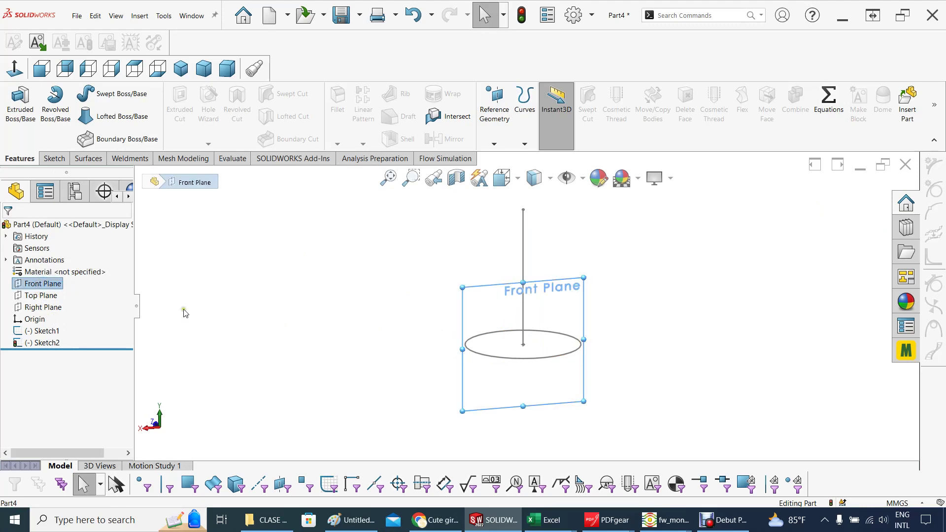
pyautogui.moveTo(181, 312); pyautogui.dragTo(269, 312, button='middle')
pyautogui.hotkey('ctrl', '1')
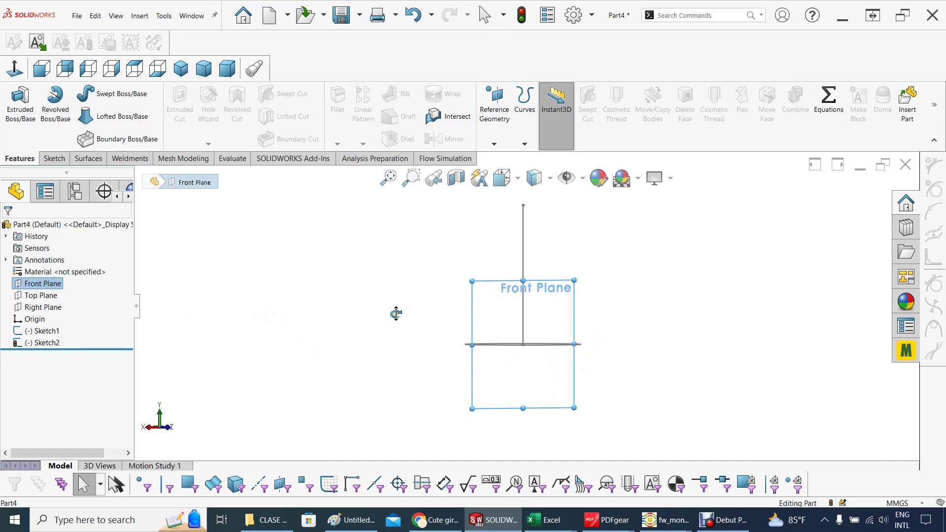
pyautogui.moveTo(395, 312); pyautogui.dragTo(411, 324, button='middle')
# Start a Front Plane sketch with the Spline tool, viewed straight from the front.
pyautogui.rightClick(44, 289)
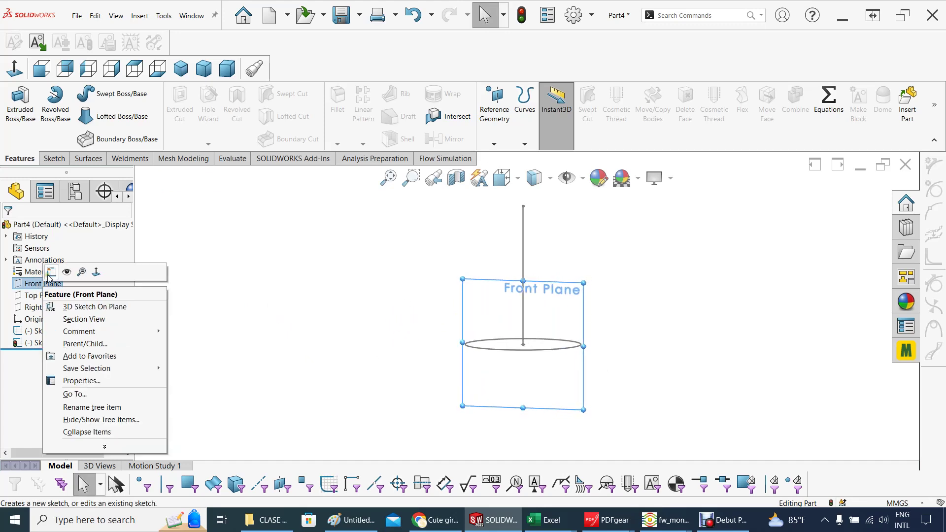
pyautogui.click(49, 272)
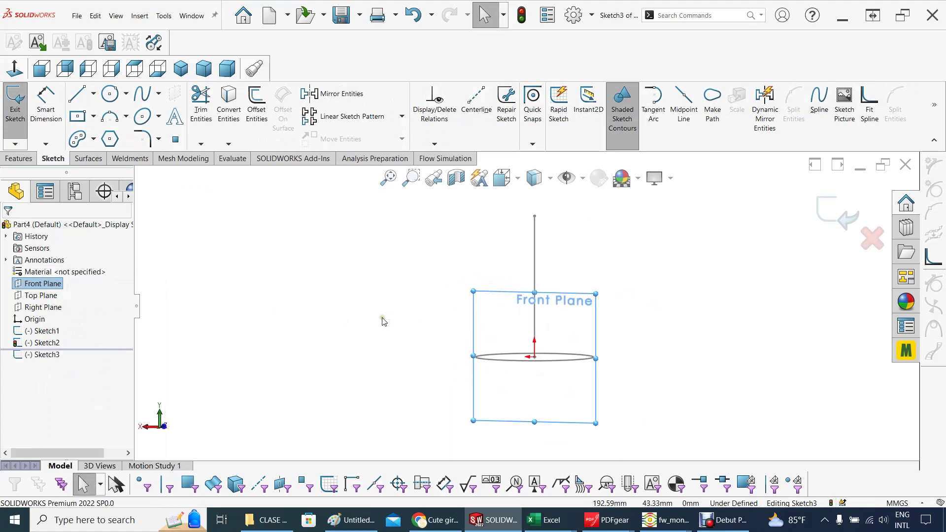
pyautogui.click(159, 94)
pyautogui.click(156, 112)
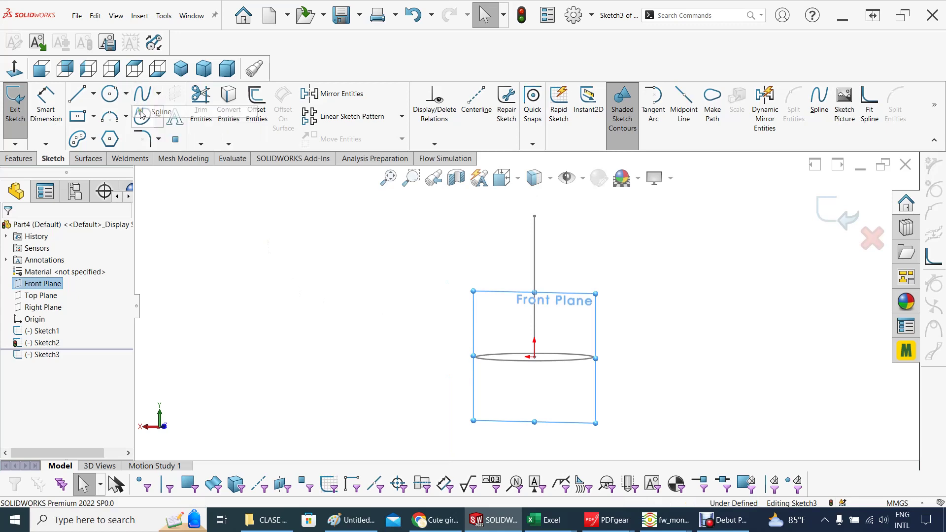
pyautogui.scroll(-3, 620, 363)
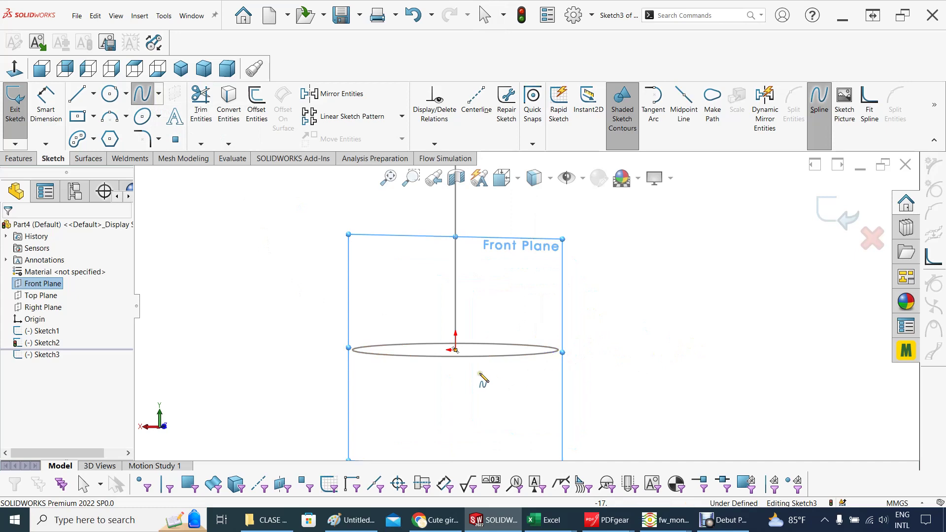
pyautogui.click(516, 185)
pyautogui.click(593, 276)
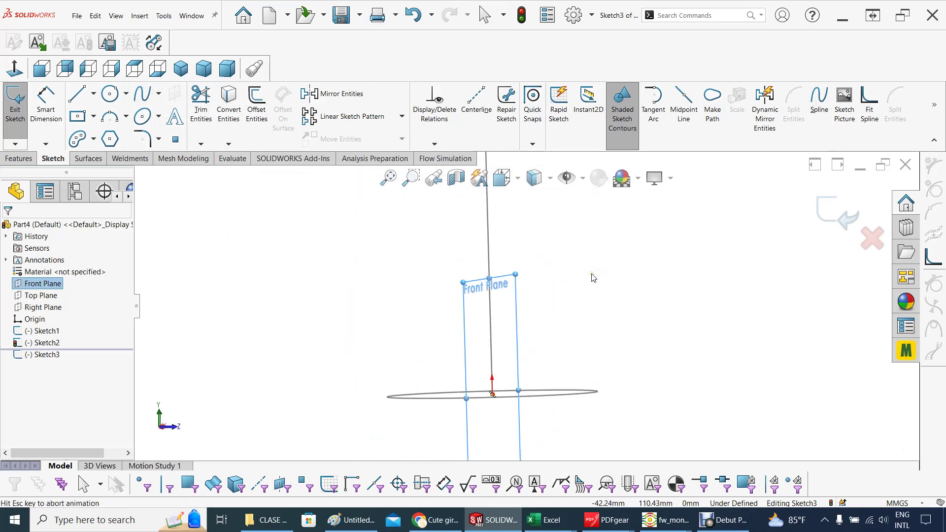
pyautogui.hotkey('ctrl', '1')
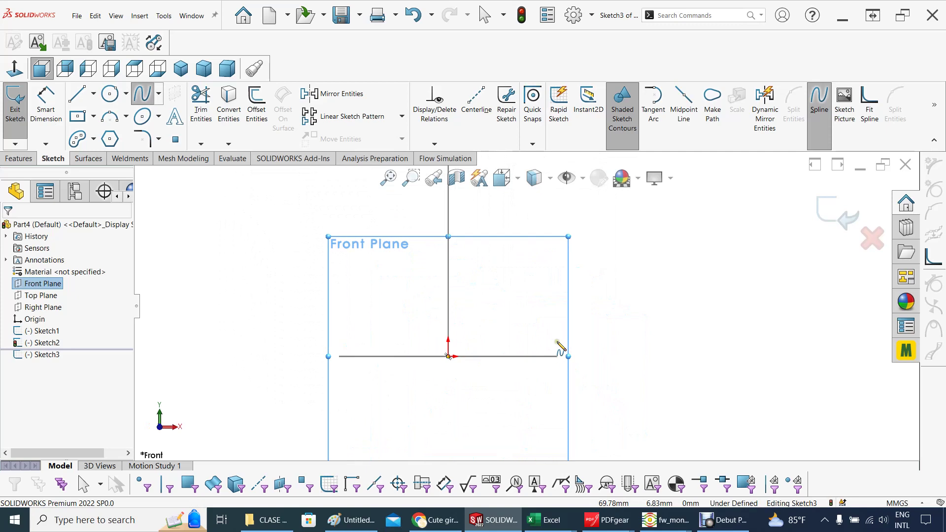
pyautogui.scroll(-1, 544, 309)
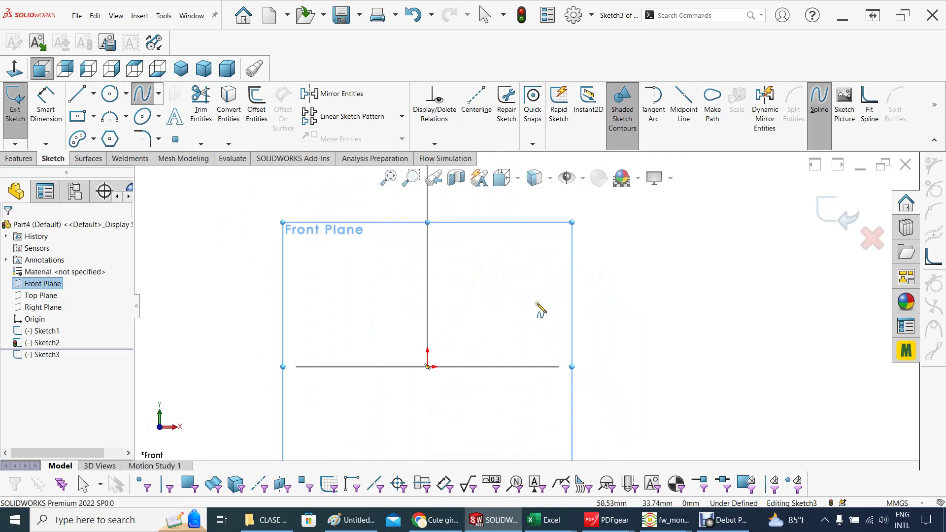
# Place spline points from the base line's right end, bulging toward the axis, then higher up.
pyautogui.click(559, 367)
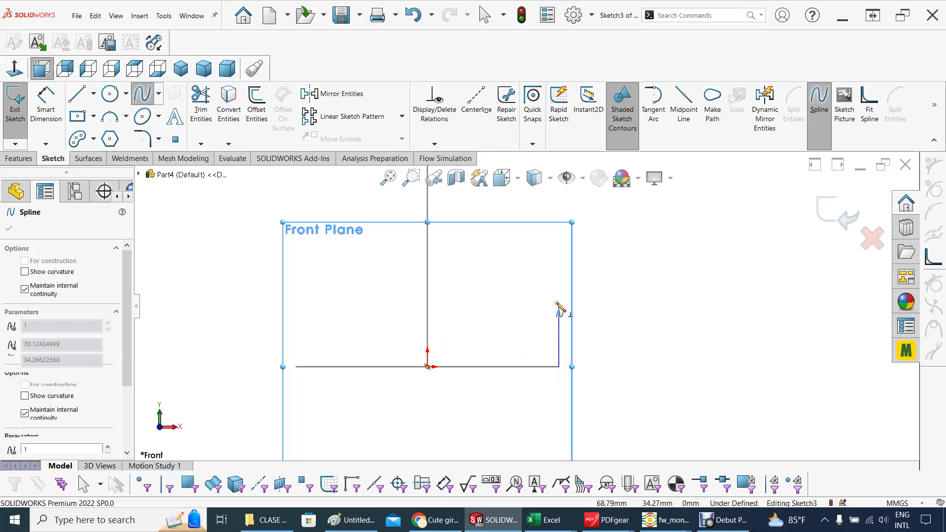
pyautogui.click(509, 316)
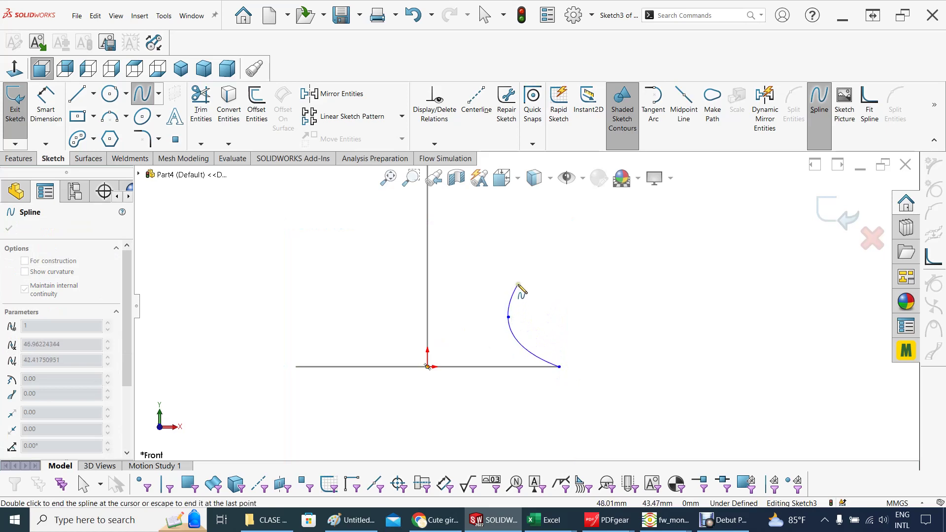
pyautogui.click(559, 253)
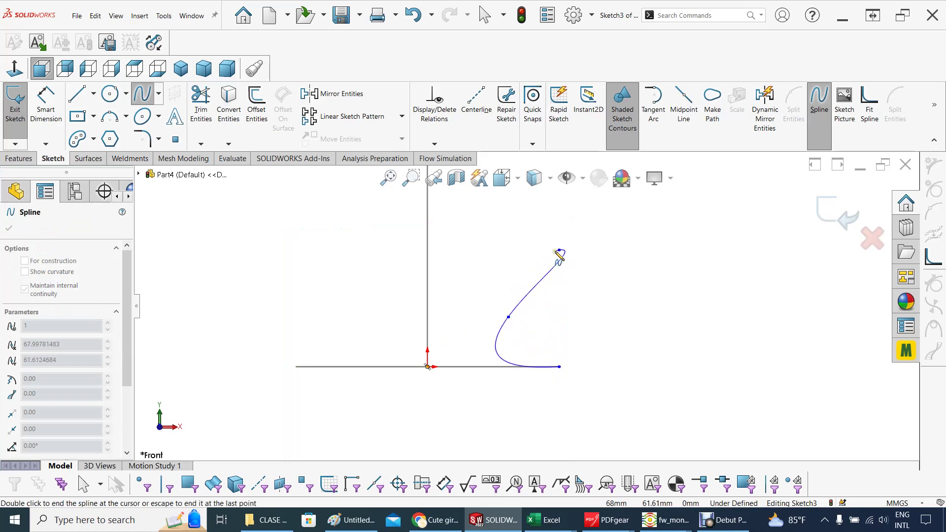
pyautogui.scroll(2, 545, 226)
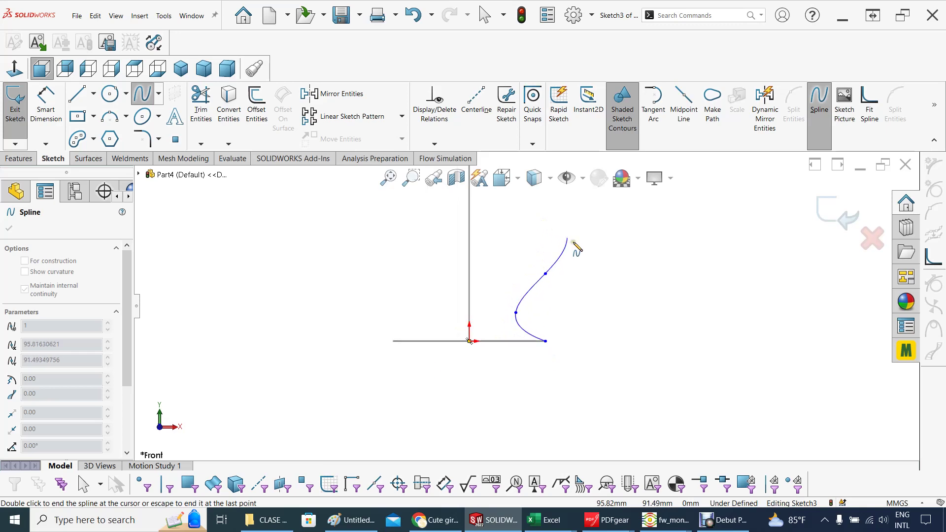
pyautogui.scroll(3, 576, 246)
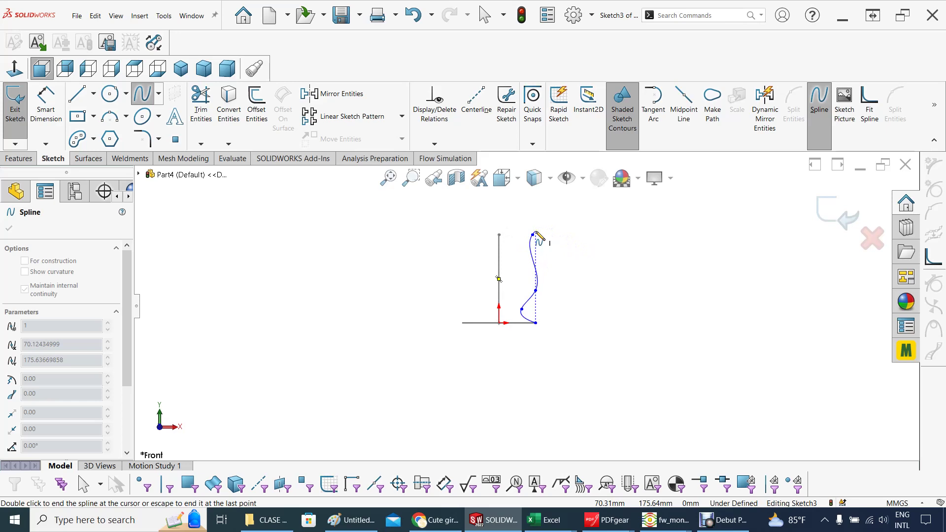
# Zoom in and finish the spline at the base line's endpoint on the circle's edge.
pyautogui.press('Escape')
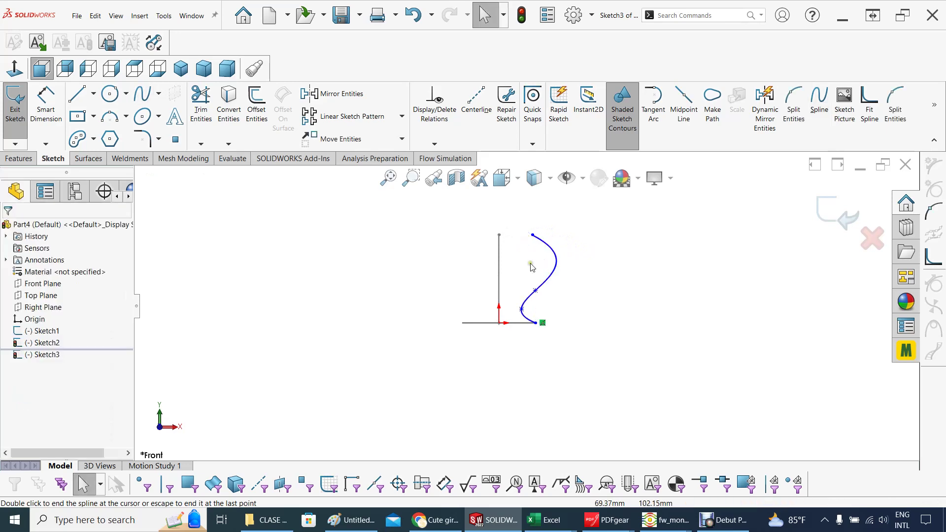
pyautogui.scroll(-2, 539, 324)
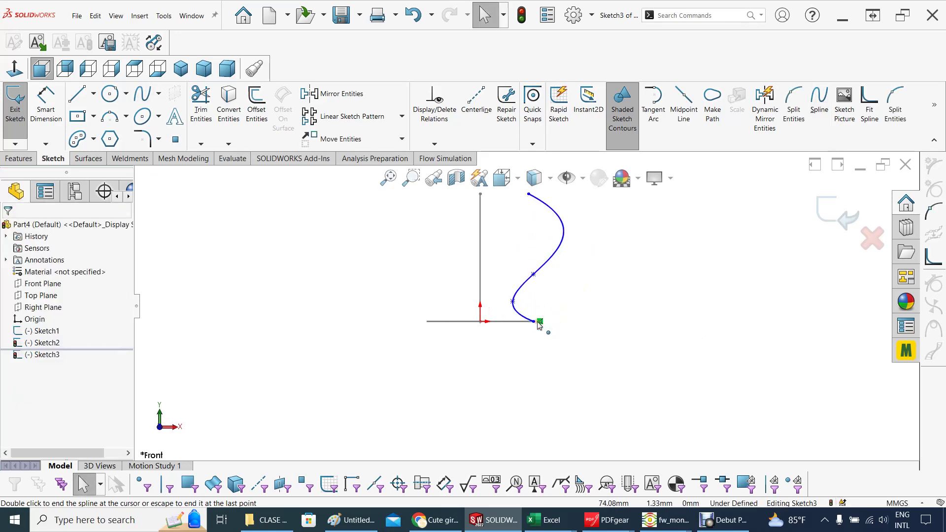
pyautogui.scroll(-3, 556, 272)
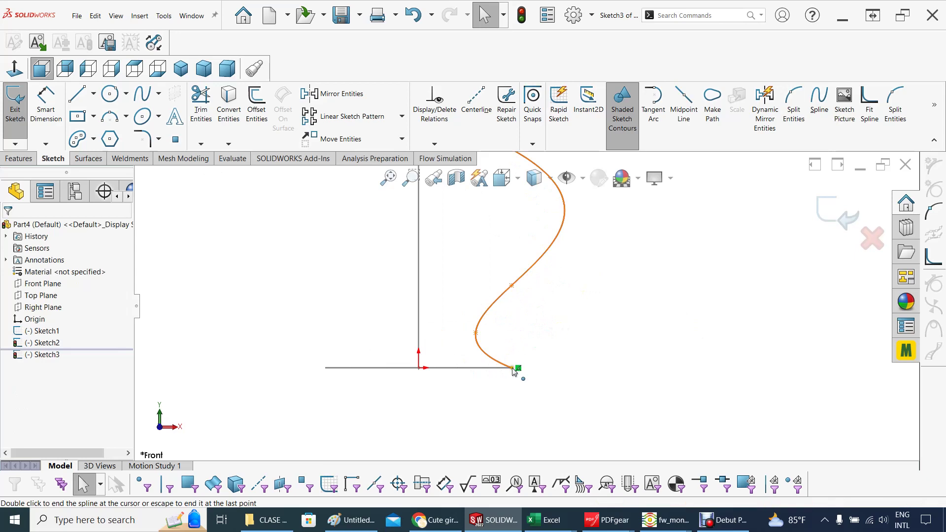
pyautogui.scroll(-2, 515, 372)
pyautogui.scroll(-4, 515, 372)
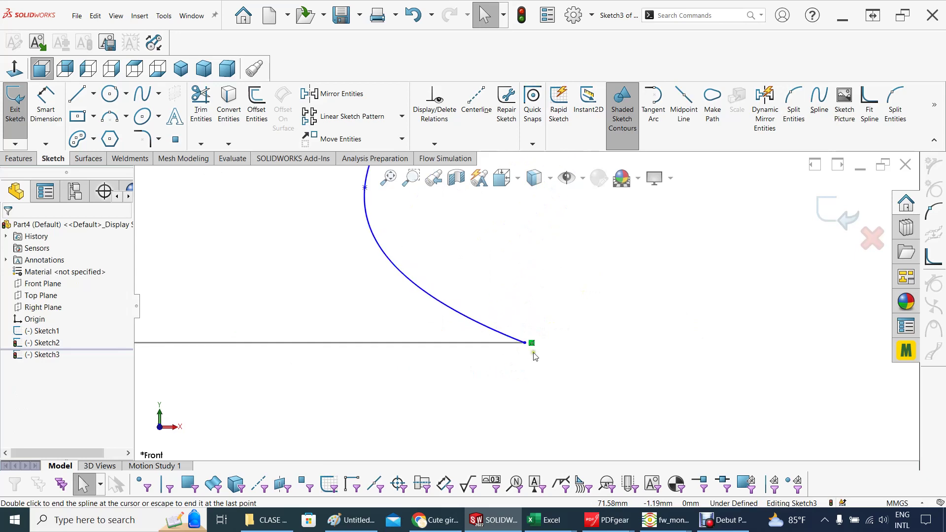
pyautogui.scroll(-5, 534, 355)
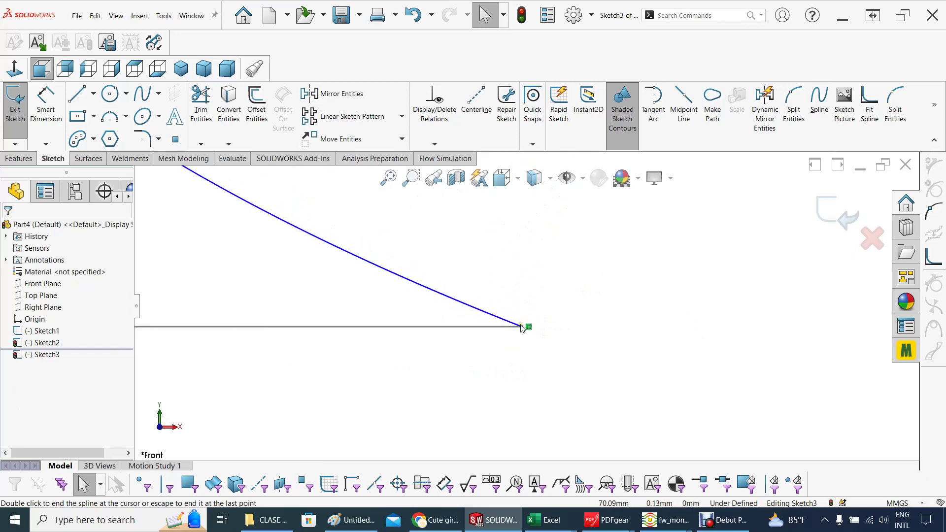
pyautogui.scroll(2, 500, 371)
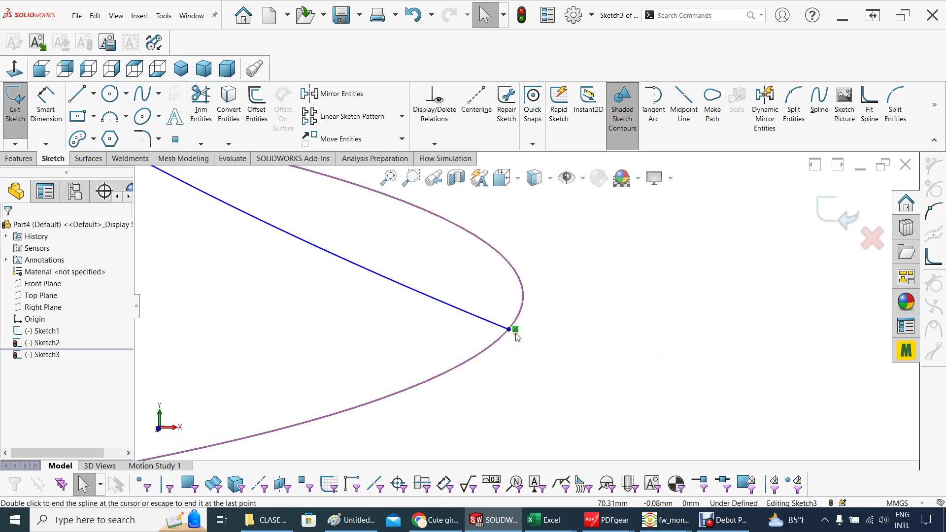
pyautogui.doubleClick(516, 335)
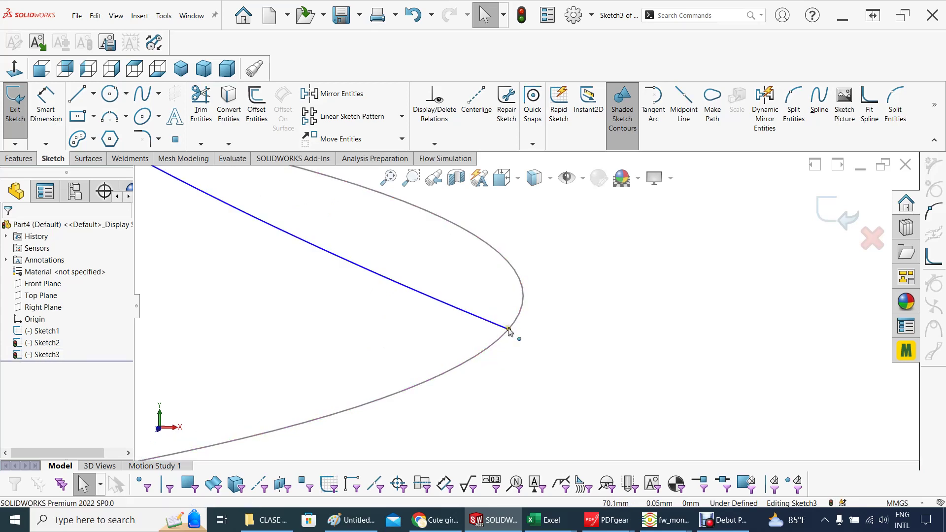
# Add a Pierce relation between the spline's lower endpoint and the Sketch1 circle.
pyautogui.click(509, 330)
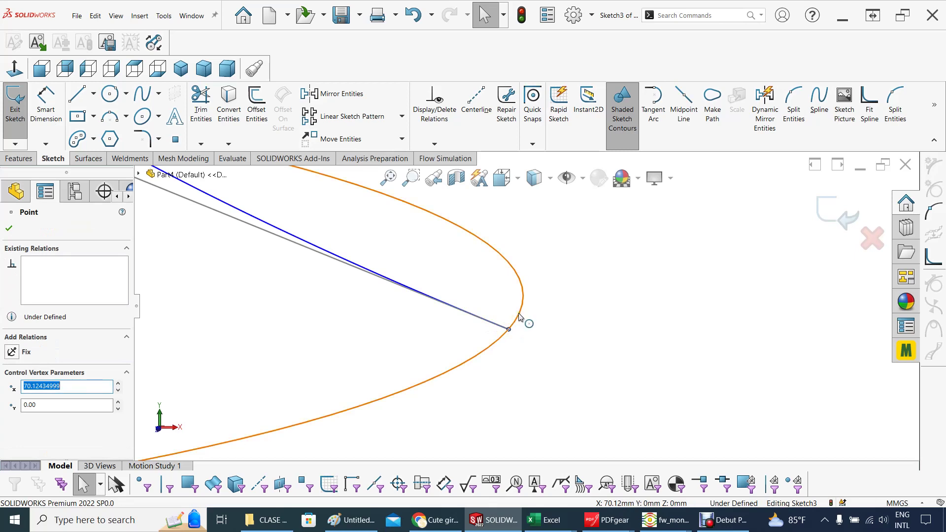
pyautogui.keyDown('ctrl'); pyautogui.click(519, 317); pyautogui.keyUp('ctrl')
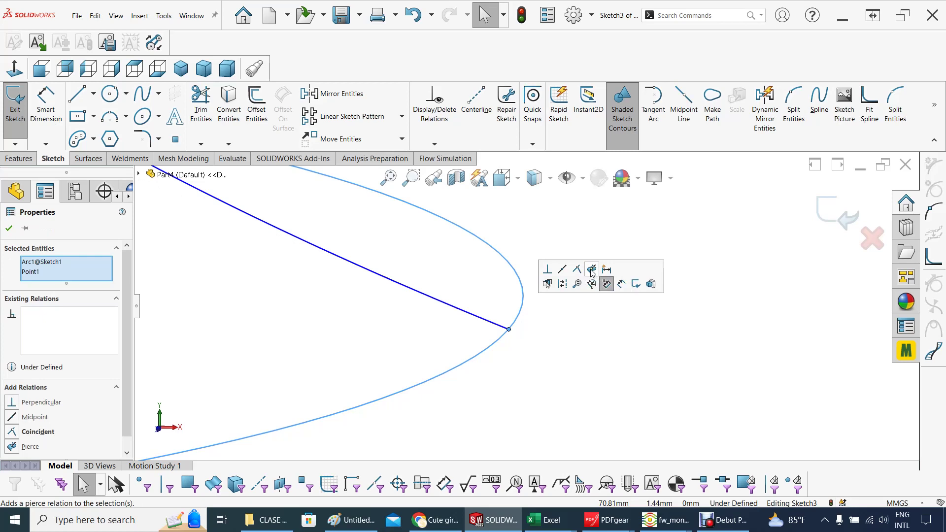
pyautogui.click(559, 357)
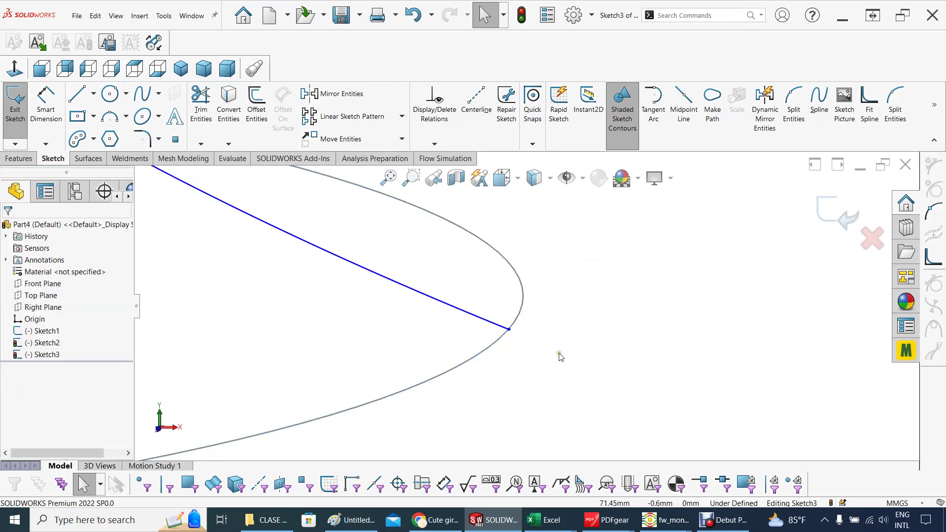
pyautogui.click(510, 330)
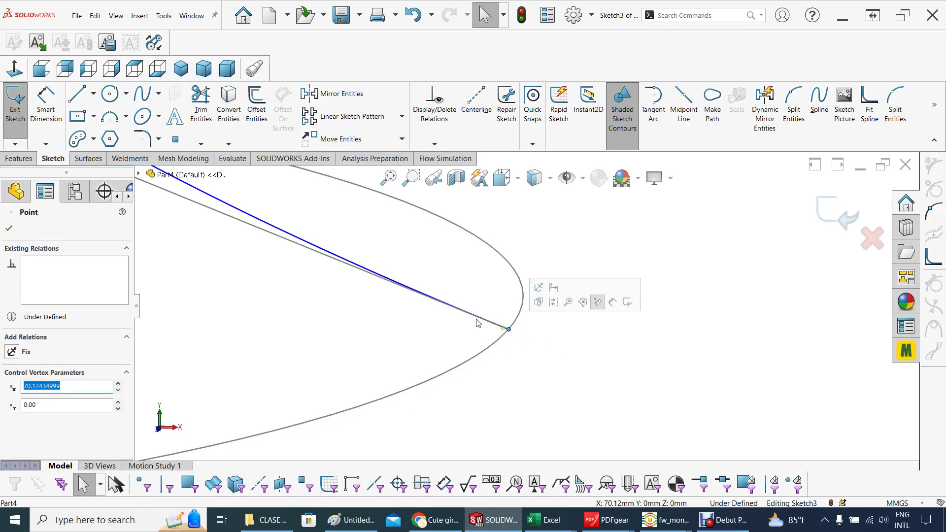
pyautogui.click(627, 355)
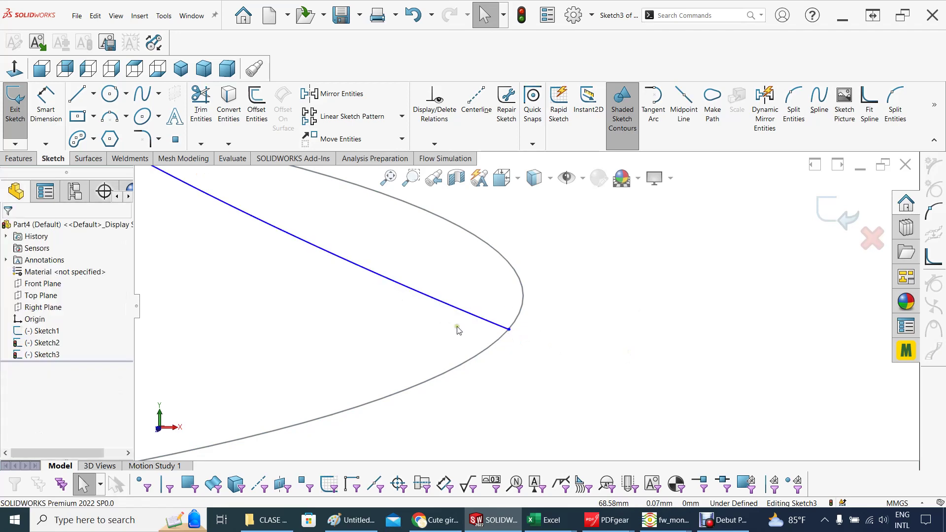
pyautogui.click(510, 330)
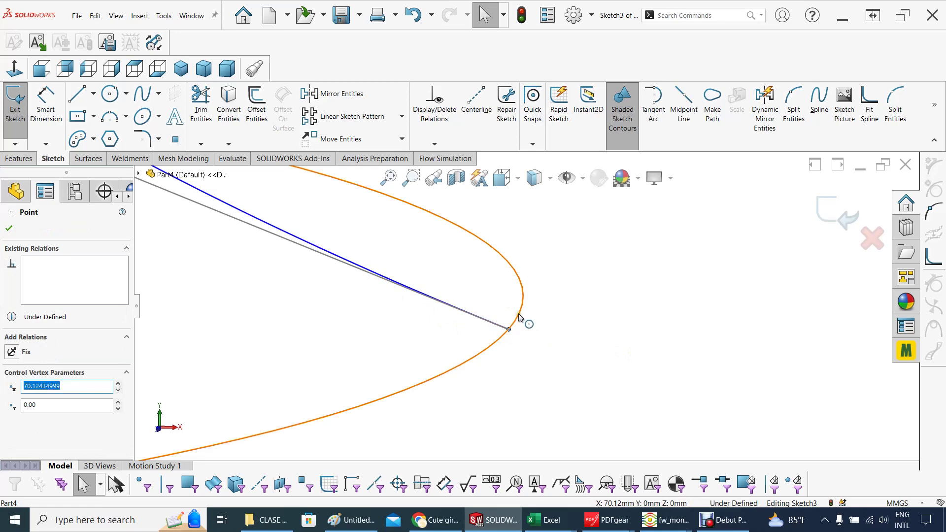
pyautogui.keyDown('ctrl'); pyautogui.click(520, 318); pyautogui.keyUp('ctrl')
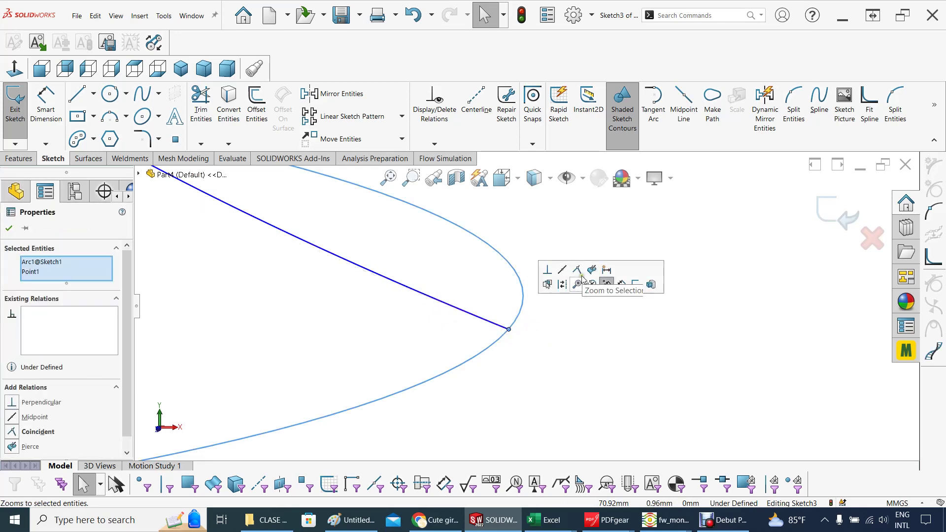
pyautogui.click(592, 270)
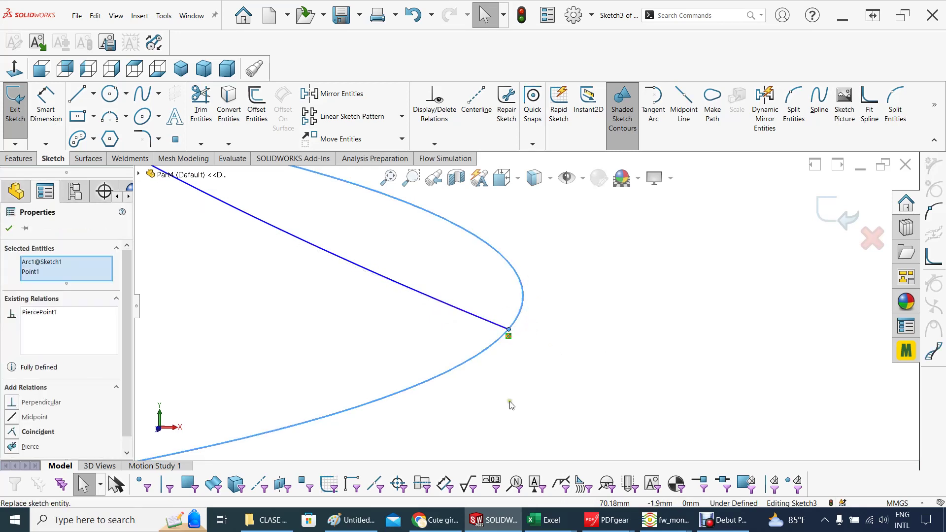
# Rotate the view with the Left arrow key and orbit to check the S-curve beside the circle.
pyautogui.press('Left')
pyautogui.press('Left')
pyautogui.press('Left')
pyautogui.press('Left')
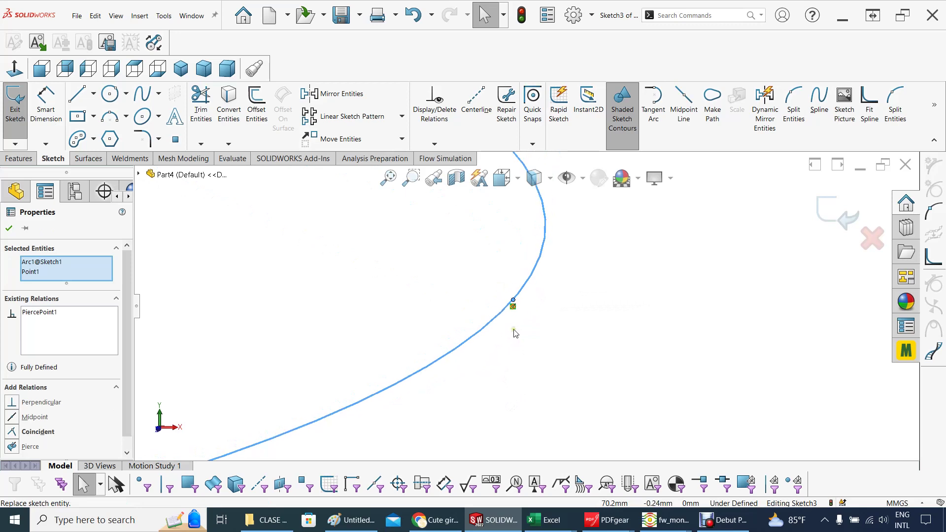
pyautogui.press('Left')
pyautogui.press('Left')
pyautogui.press('Left')
pyautogui.press('Left')
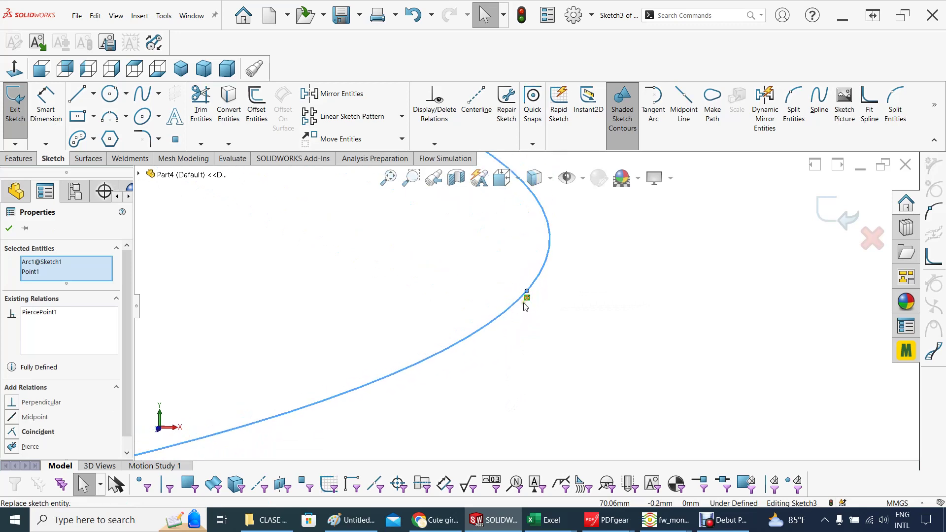
pyautogui.press('Left')
pyautogui.press('Left')
pyautogui.press('Left')
pyautogui.press('Left')
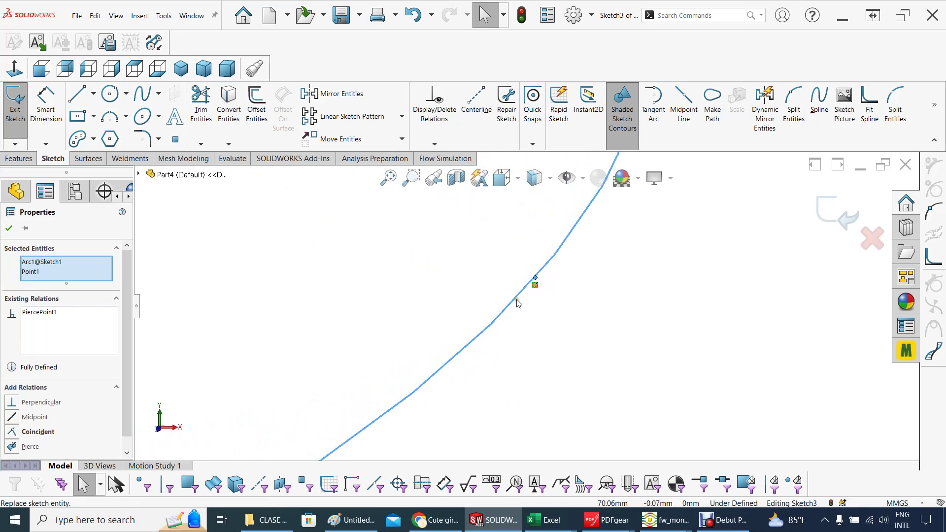
pyautogui.press('Left')
pyautogui.press('Left')
pyautogui.press('Left')
pyautogui.press('Left')
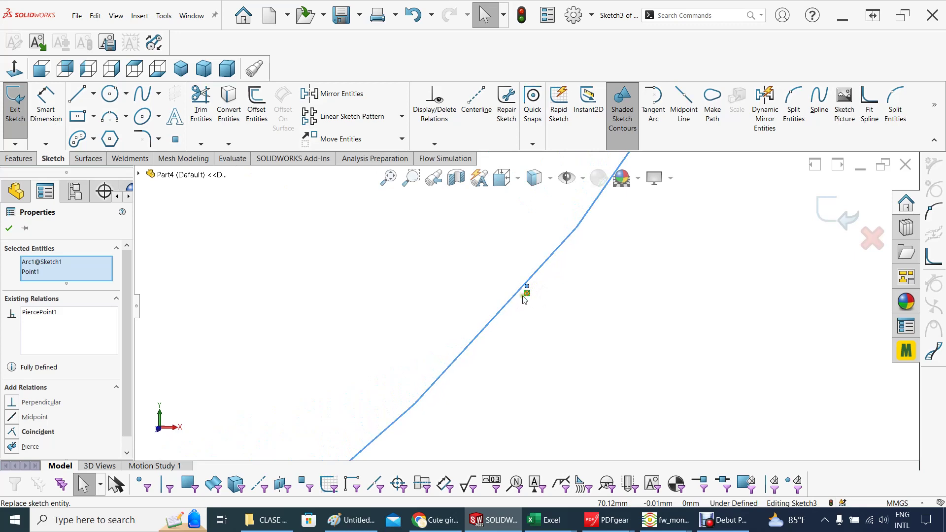
pyautogui.press('Left')
pyautogui.press('Left')
pyautogui.press('Left')
pyautogui.press('Left')
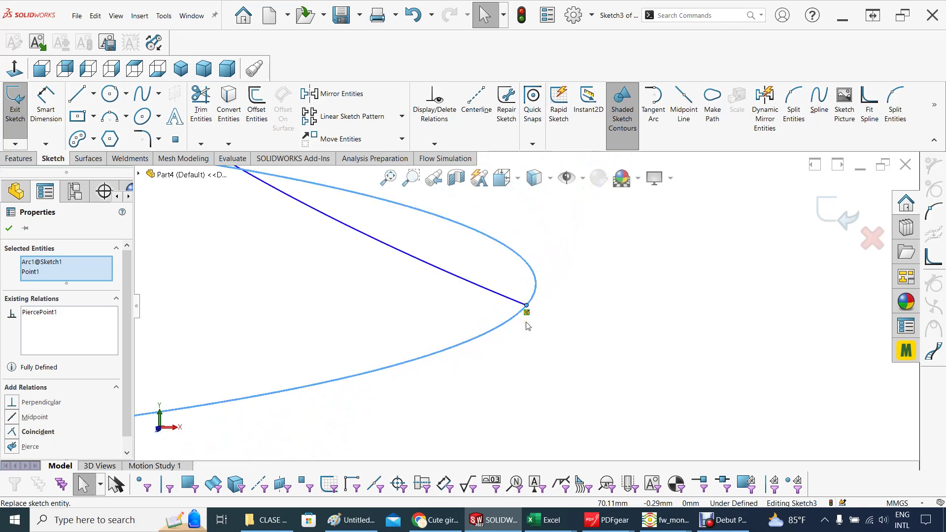
pyautogui.press('Left')
pyautogui.press('Left')
pyautogui.press('Left')
pyautogui.press('Left')
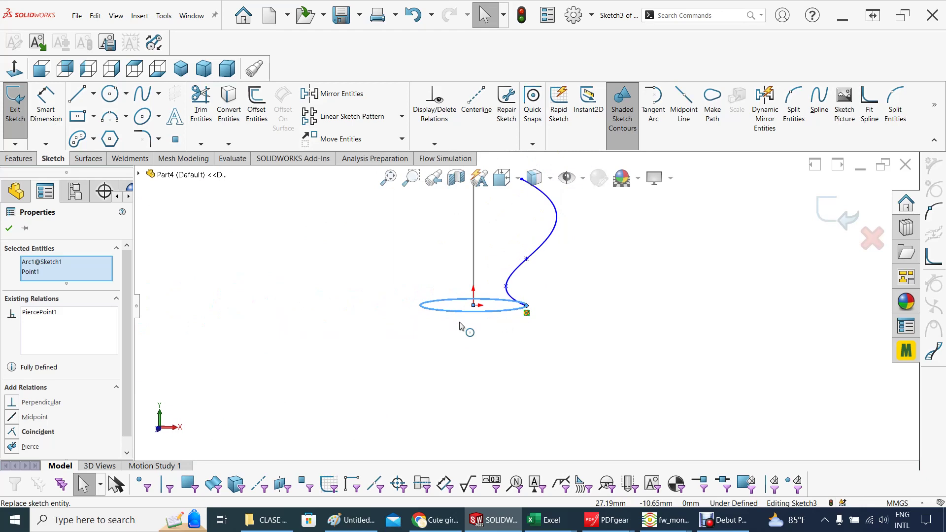
pyautogui.moveTo(463, 323)
pyautogui.mouseDown(button='middle')
pyautogui.moveTo(408, 336)
pyautogui.moveTo(450, 343)
pyautogui.moveTo(442, 361)
pyautogui.moveTo(447, 338)
pyautogui.mouseUp(button='middle')
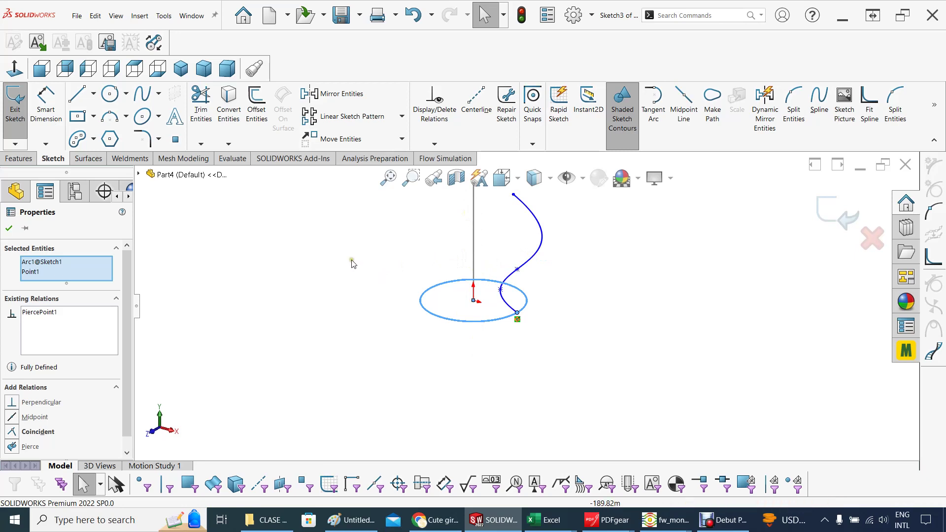
# Start a Swept Boss/Base and clear its wrong Profile and Path entries.
pyautogui.click(18, 159)
pyautogui.click(86, 94)
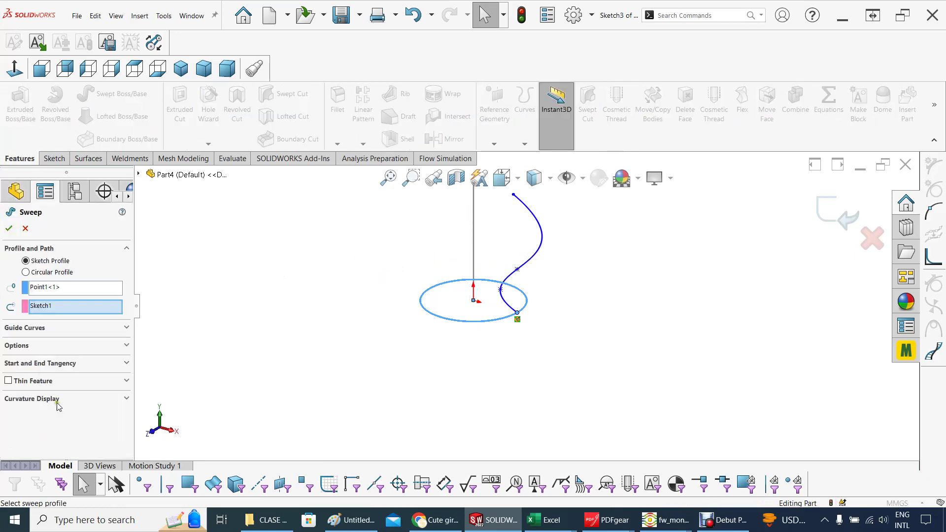
pyautogui.click(82, 294)
pyautogui.rightClick(84, 292)
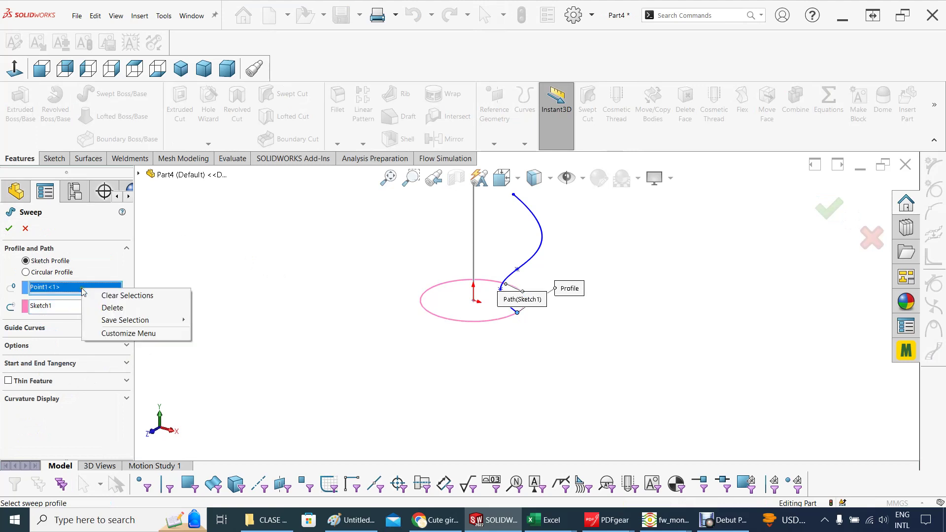
pyautogui.click(104, 306)
pyautogui.rightClick(44, 307)
pyautogui.click(74, 321)
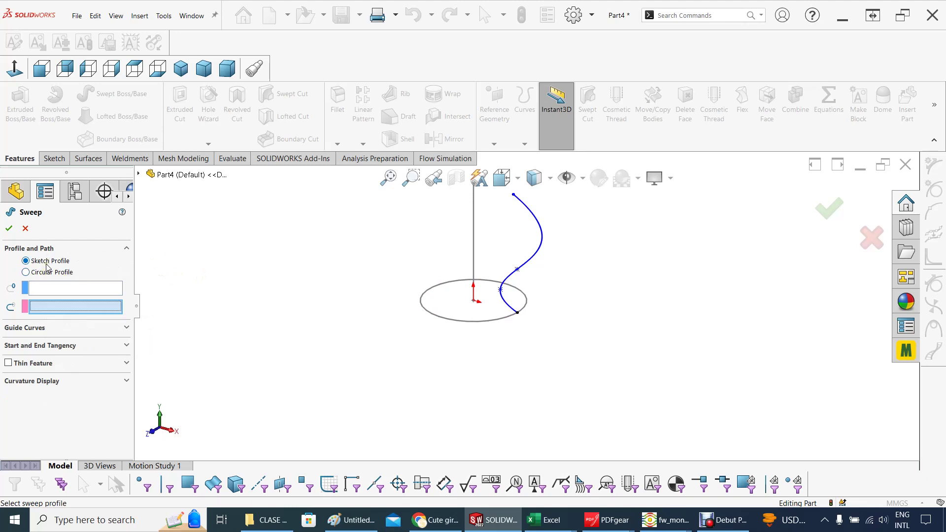
# Set the base circle as the sweep profile, removing it from the Path entry.
pyautogui.click(433, 317)
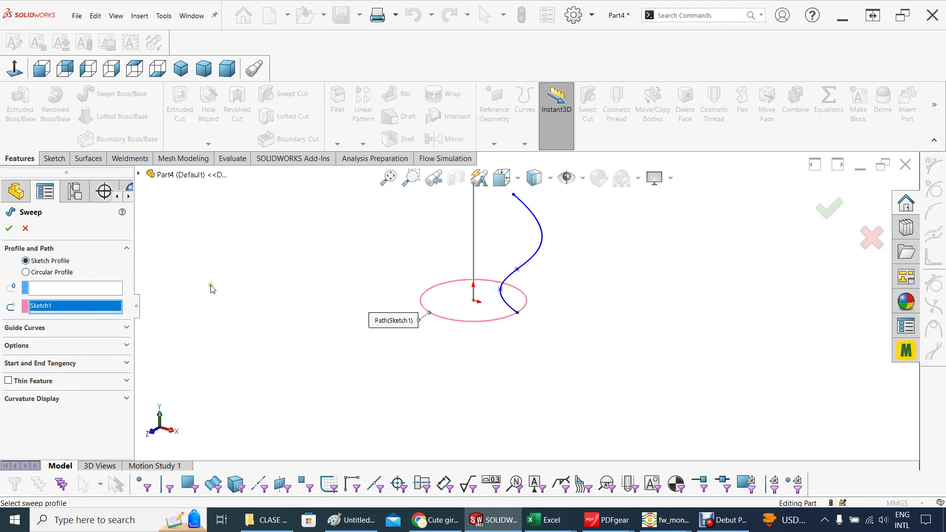
pyautogui.rightClick(56, 306)
pyautogui.click(85, 323)
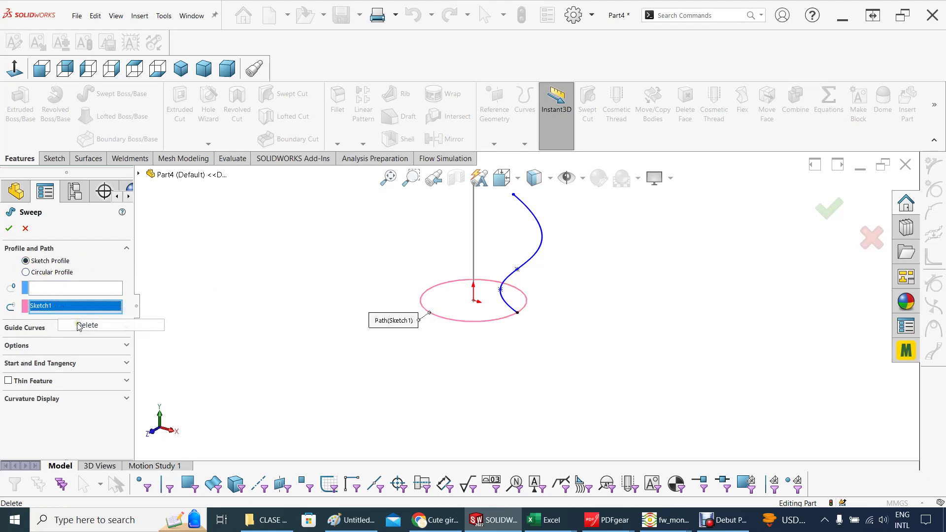
pyautogui.click(63, 290)
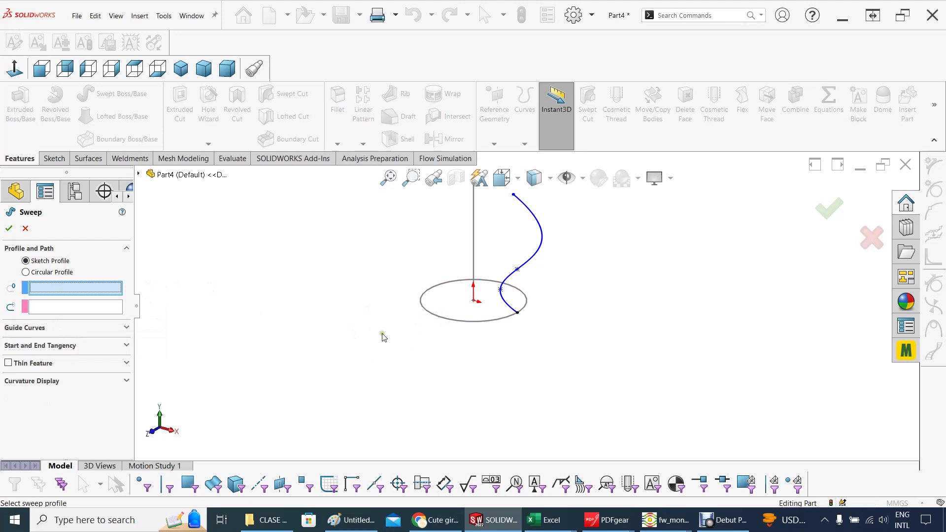
pyautogui.click(427, 314)
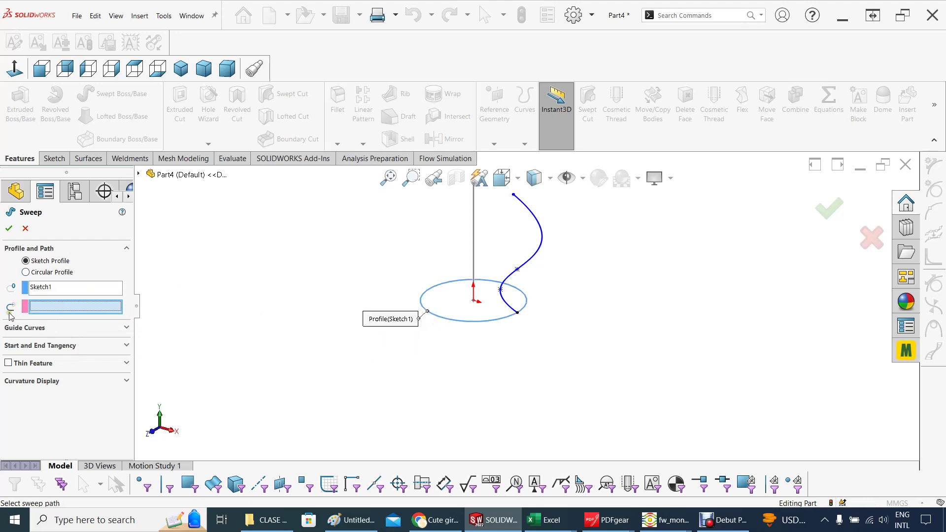
# Use the vertical line (Sketch2) as path and the spline (Sketch3) as guide curve.
pyautogui.click(473, 236)
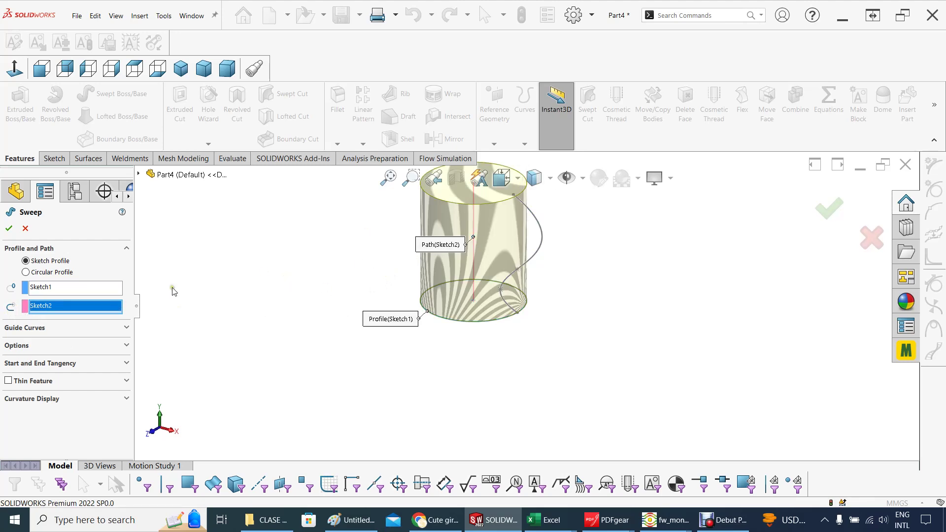
pyautogui.click(114, 329)
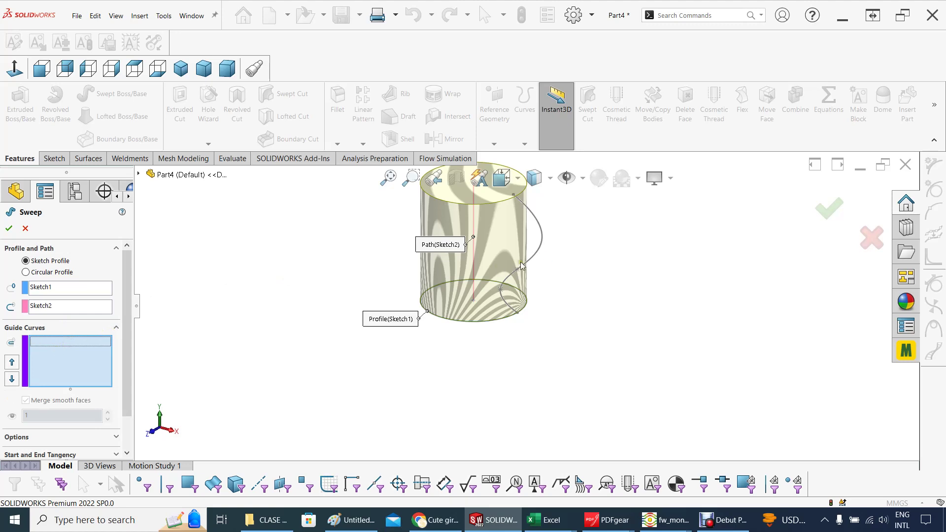
pyautogui.click(538, 253)
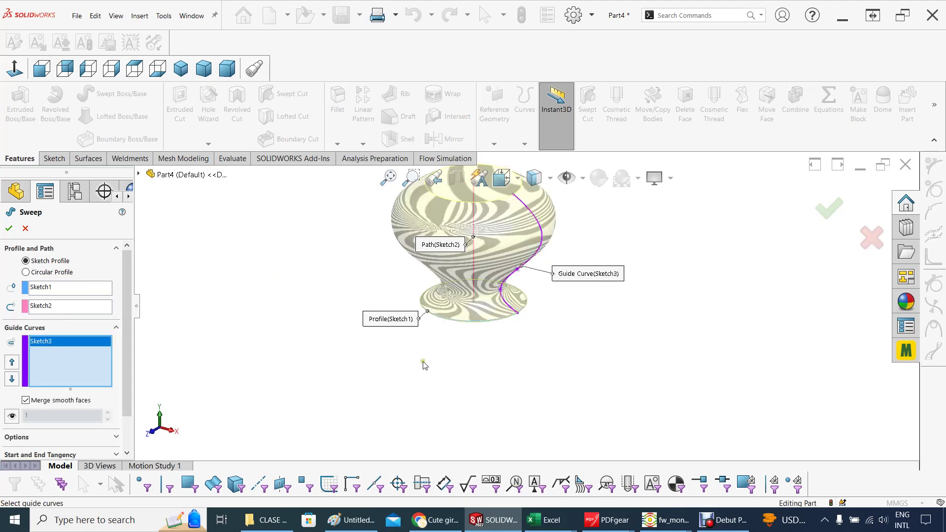
pyautogui.moveTo(422, 363)
pyautogui.mouseDown(button='middle')
pyautogui.moveTo(420, 351)
pyautogui.moveTo(439, 353)
pyautogui.moveTo(412, 271)
pyautogui.moveTo(264, 276)
pyautogui.moveTo(283, 314)
pyautogui.moveTo(318, 301)
pyautogui.mouseUp(button='middle')
pyautogui.scroll(-3, 433, 262)
pyautogui.moveTo(433, 266); pyautogui.dragTo(400, 331, button='middle')
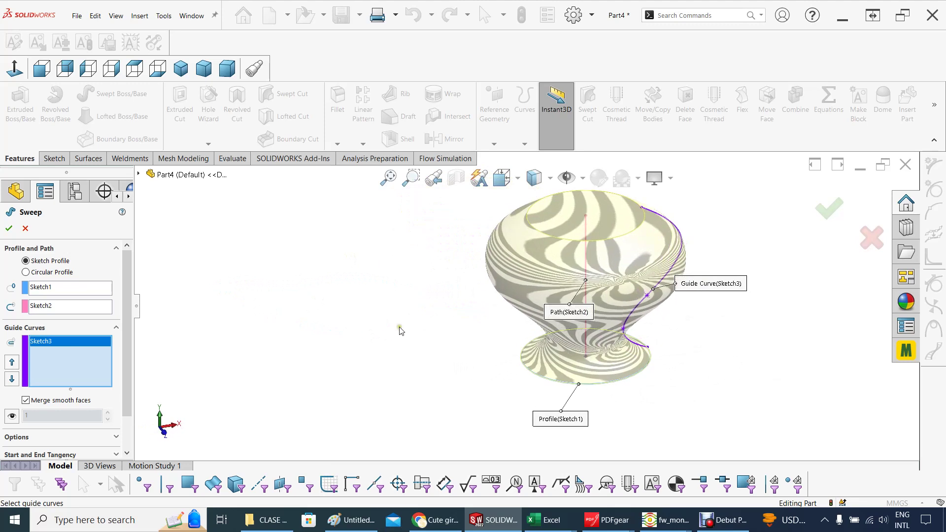
# Accept the sweep to create the solid vase body, then select its flat top face.
pyautogui.click(826, 212)
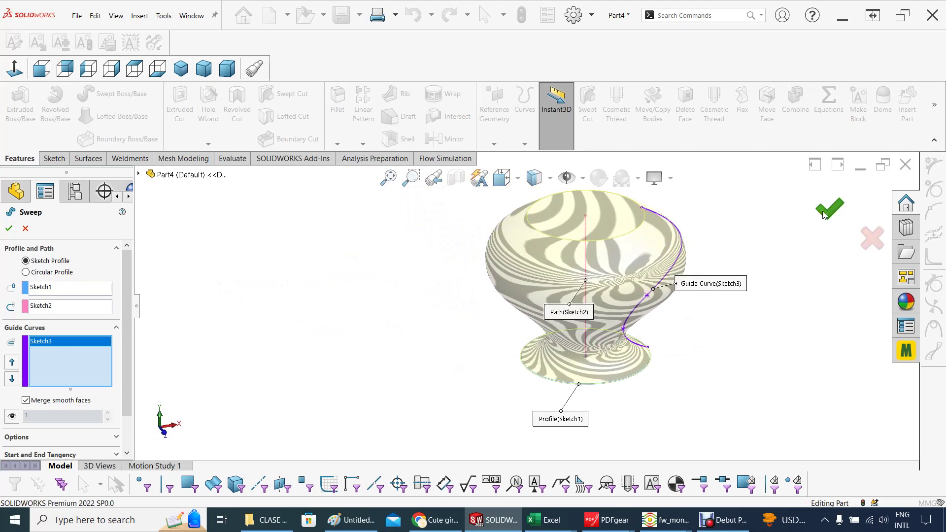
pyautogui.moveTo(803, 239); pyautogui.dragTo(363, 312, button='middle')
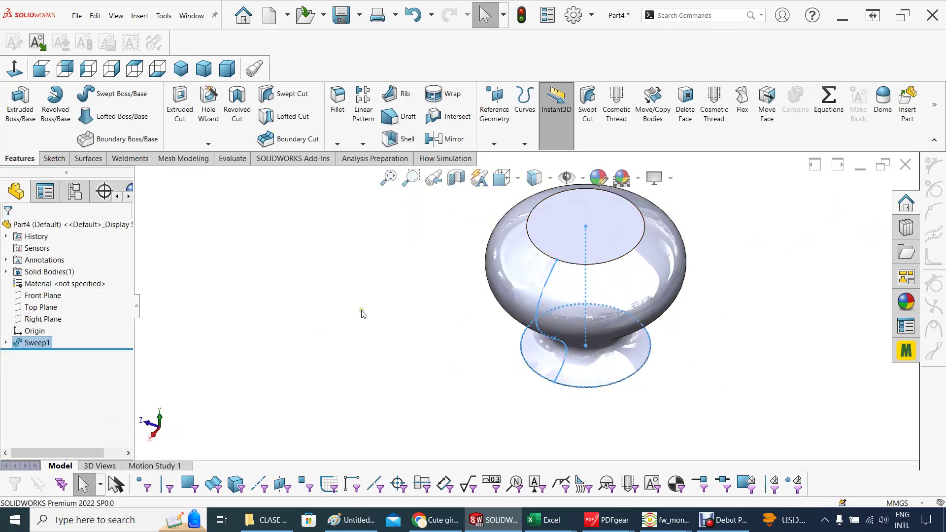
pyautogui.moveTo(672, 333); pyautogui.dragTo(610, 306, button='middle')
pyautogui.click(591, 229)
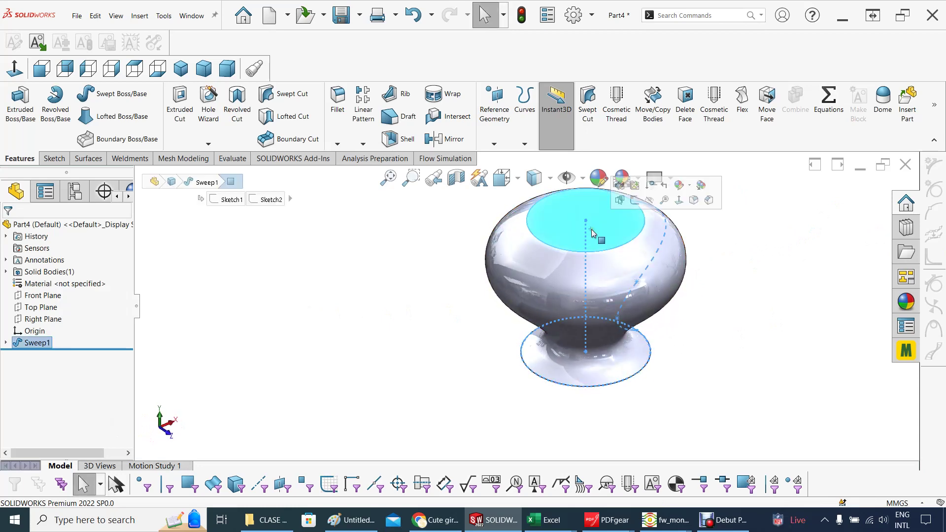
# Shell the vase with 5 mm walls, removing the top face as the opening.
pyautogui.click(314, 350)
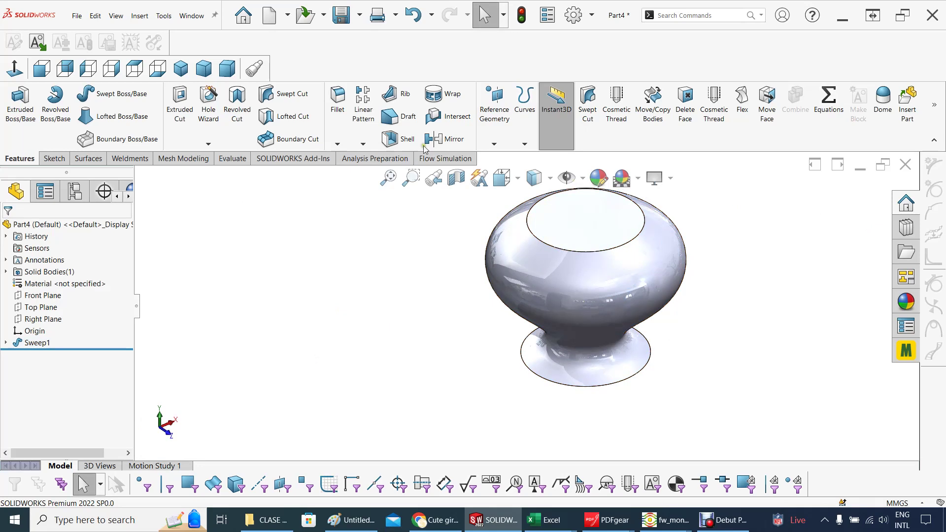
pyautogui.click(396, 140)
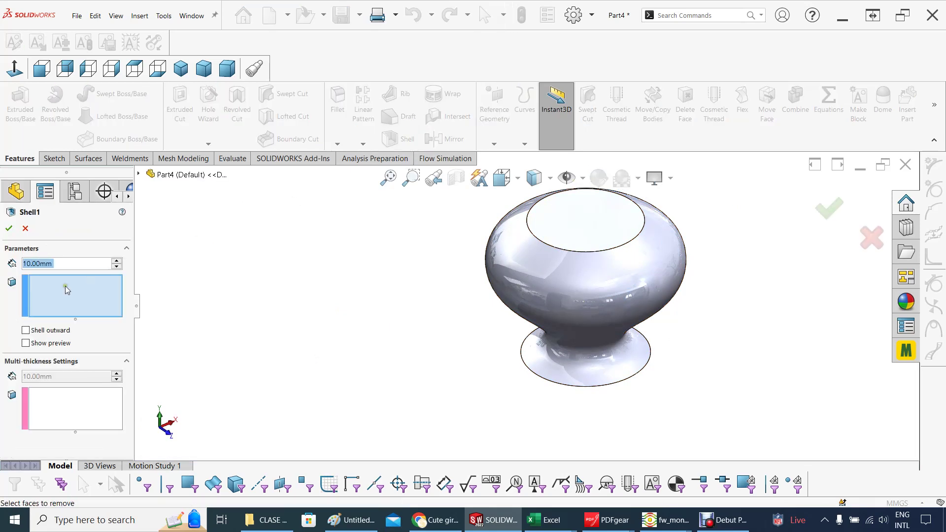
pyautogui.click(48, 264)
pyautogui.doubleClick(47, 264)
pyautogui.write('5')
pyautogui.click(291, 293)
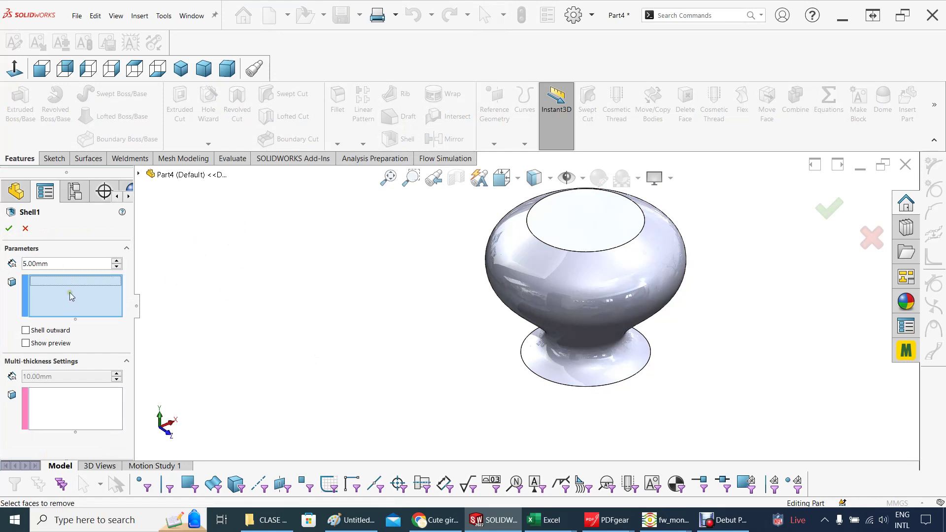
pyautogui.click(588, 222)
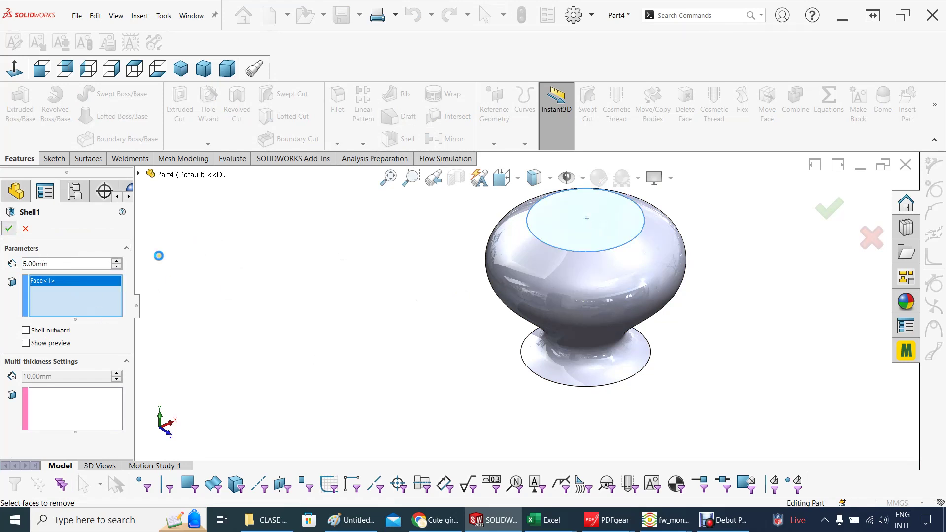
pyautogui.moveTo(397, 302); pyautogui.dragTo(644, 202, button='middle')
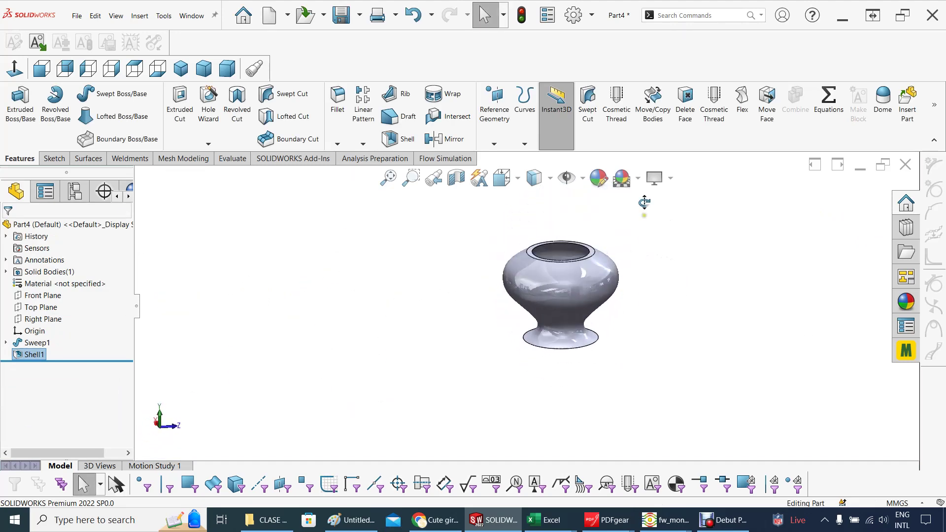
# Zoom into the vase foot and select its 140.25mm bottom circular edge.
pyautogui.scroll(-6, 600, 352)
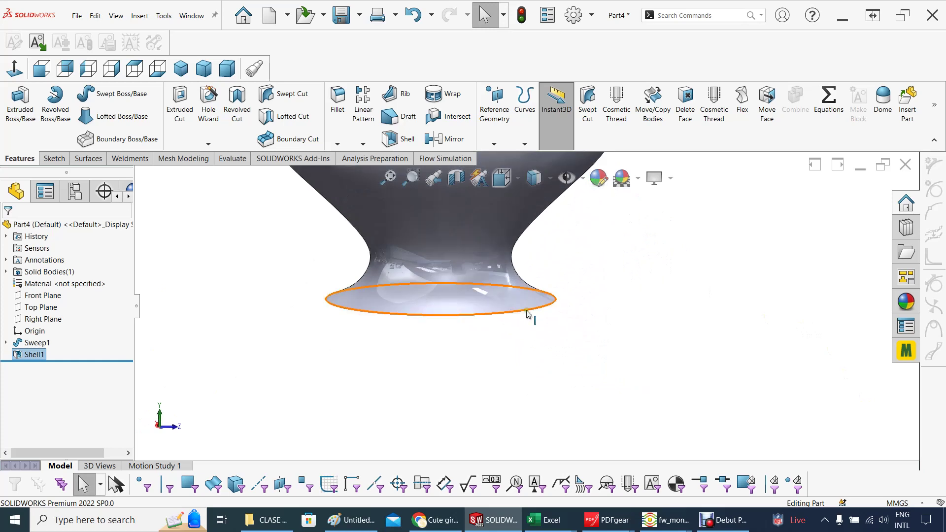
pyautogui.moveTo(528, 314); pyautogui.dragTo(581, 321, button='middle')
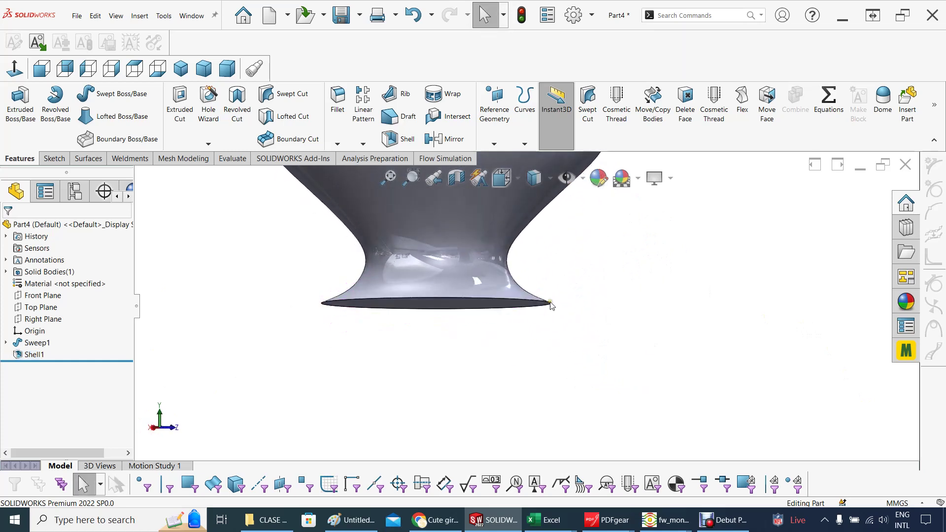
pyautogui.click(531, 304)
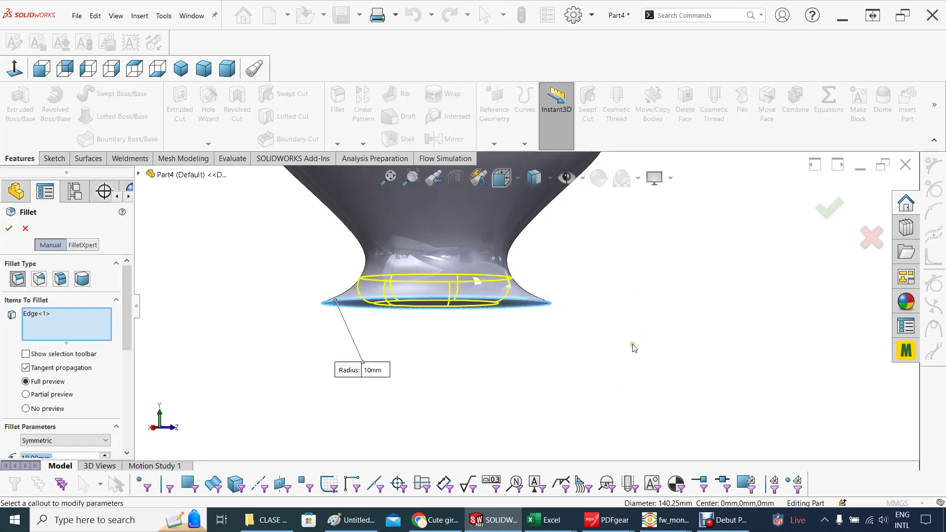
# Change the base-edge fillet radius from 10 mm to 2 mm and apply it as Fillet1.
pyautogui.moveTo(628, 340); pyautogui.dragTo(621, 360, button='middle')
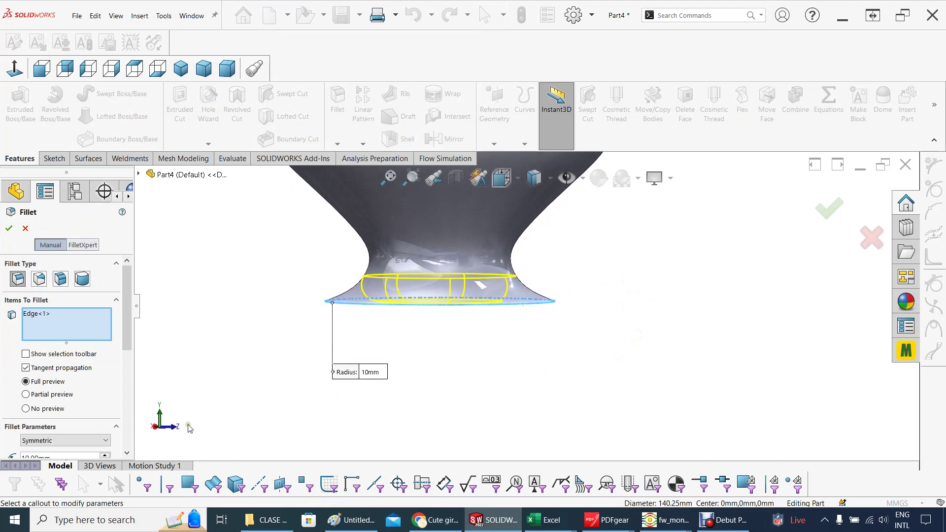
pyautogui.moveTo(129, 322); pyautogui.dragTo(126, 361)
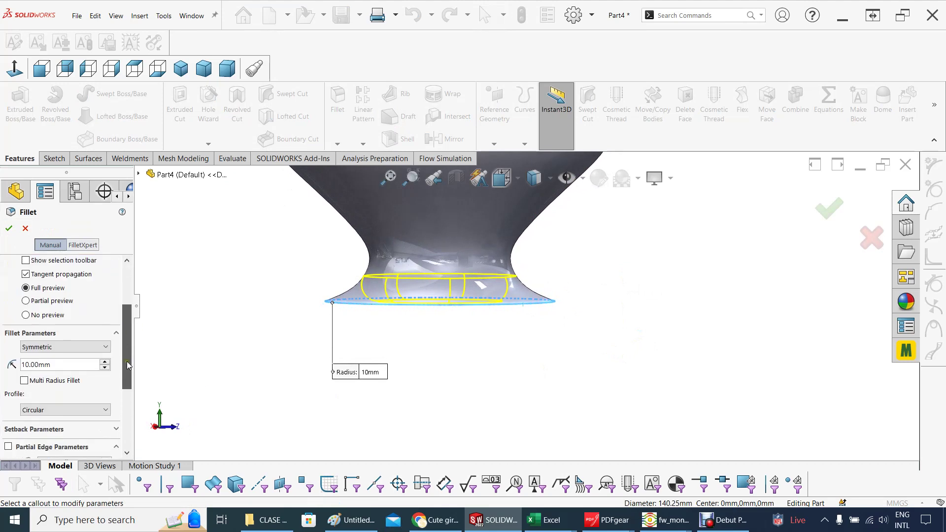
pyautogui.doubleClick(59, 365)
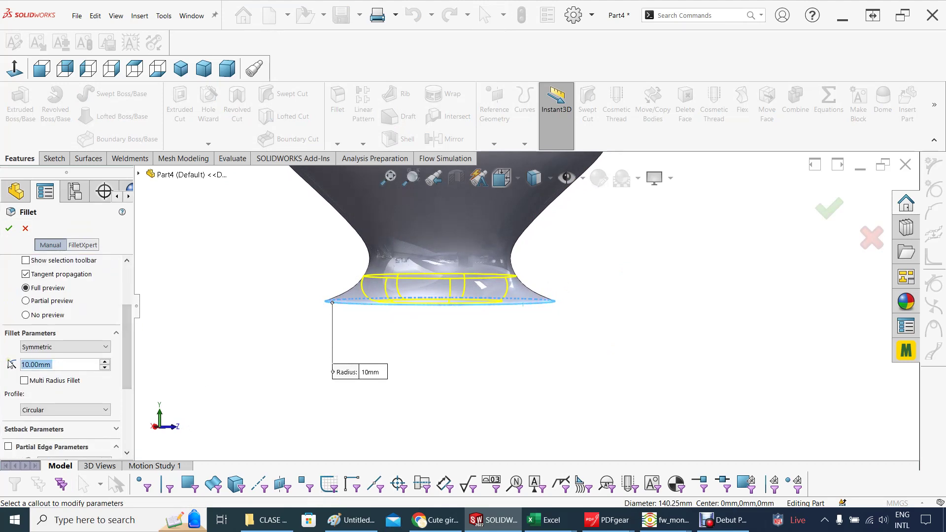
pyautogui.write('1')
pyautogui.press('Return')
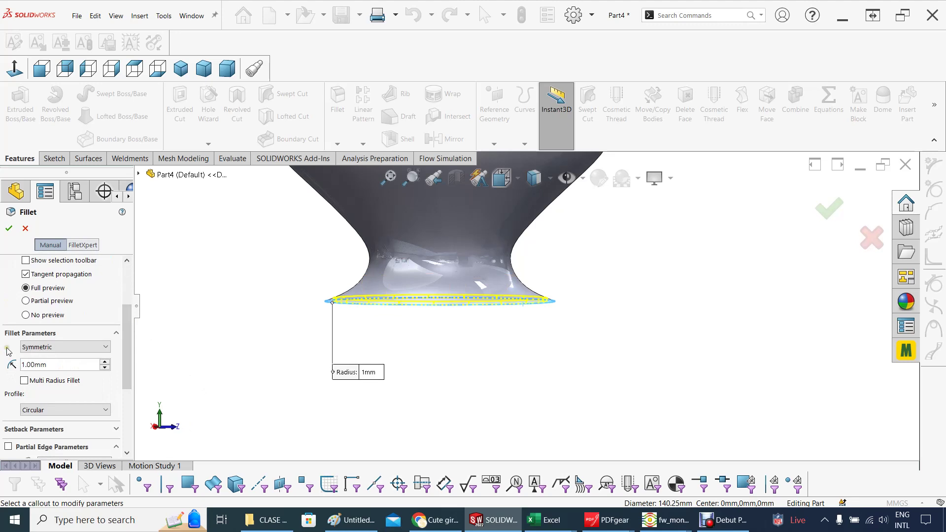
pyautogui.moveTo(371, 371); pyautogui.dragTo(207, 334, button='middle')
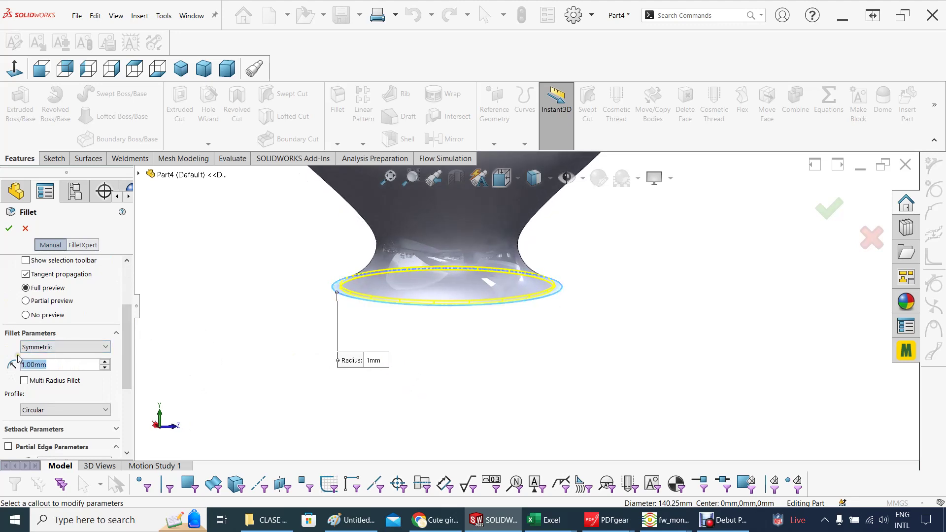
pyautogui.press('Return')
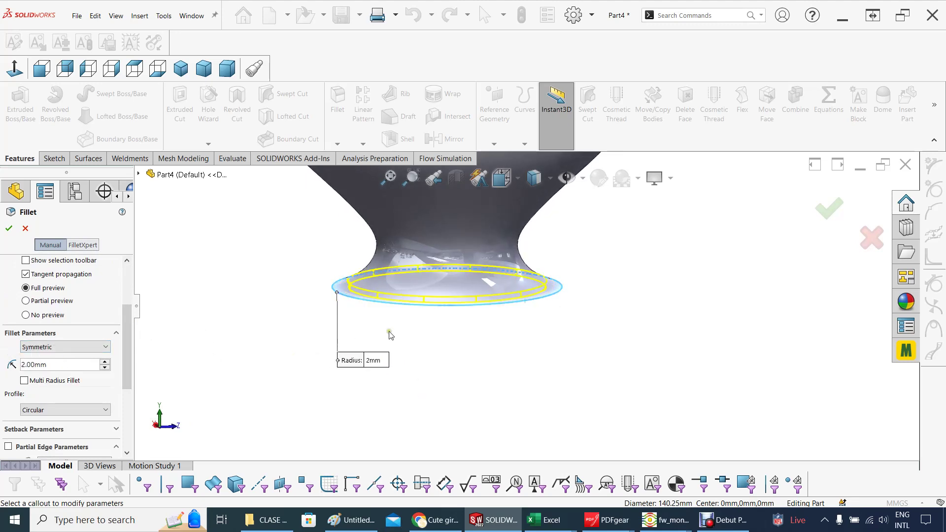
pyautogui.moveTo(386, 363); pyautogui.dragTo(385, 311, button='middle')
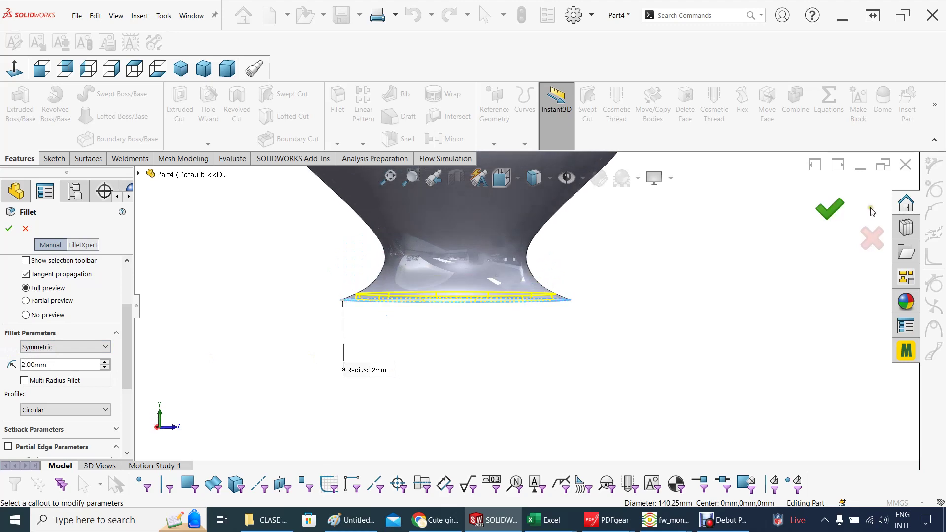
pyautogui.click(836, 208)
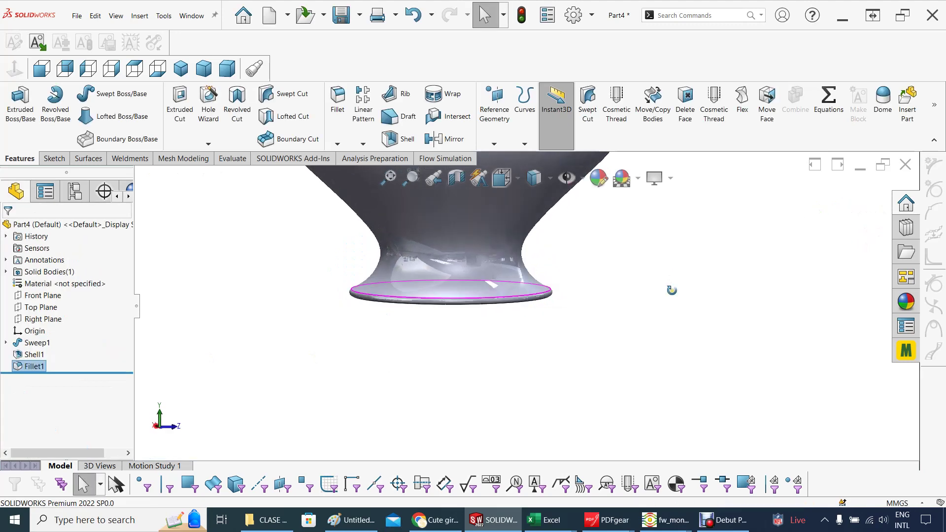
# Orbit and zoom the vase to look into its top opening.
pyautogui.moveTo(671, 314); pyautogui.dragTo(521, 313, button='middle')
pyautogui.scroll(-3, 522, 313)
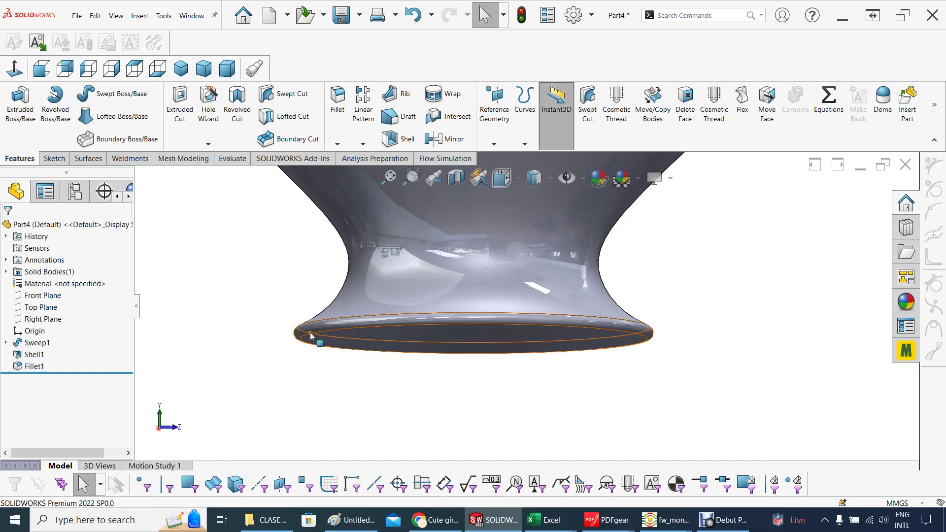
pyautogui.scroll(3, 284, 322)
pyautogui.scroll(3, 319, 304)
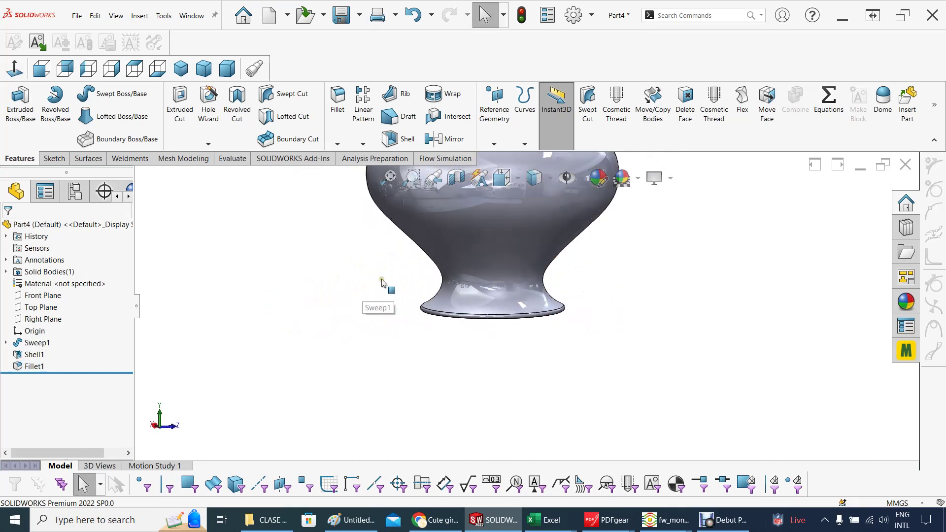
pyautogui.moveTo(439, 269); pyautogui.dragTo(404, 349, button='middle')
pyautogui.scroll(-3, 560, 249)
pyautogui.scroll(-2, 560, 250)
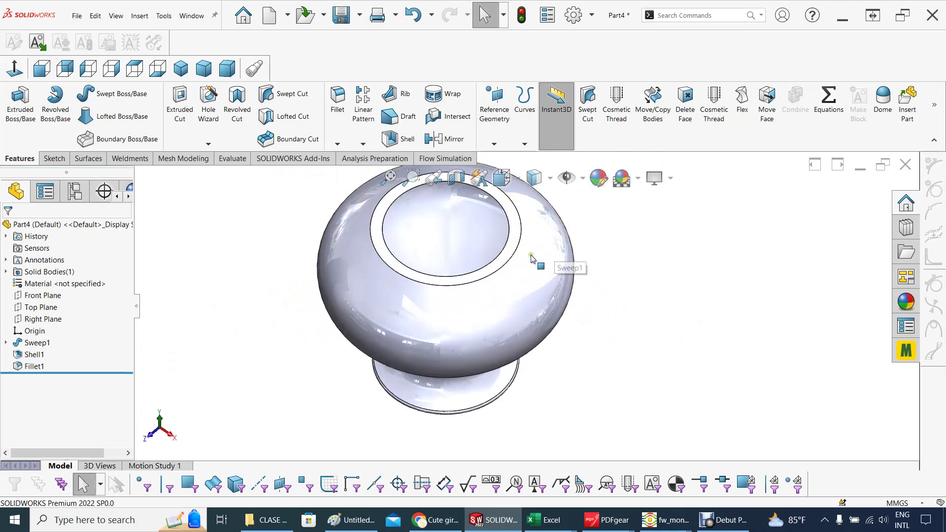
pyautogui.scroll(2, 545, 266)
pyautogui.moveTo(502, 297); pyautogui.dragTo(695, 251, button='middle')
# Select the 107.01mm inner edge of the top opening and start a fillet on it.
pyautogui.click(486, 15)
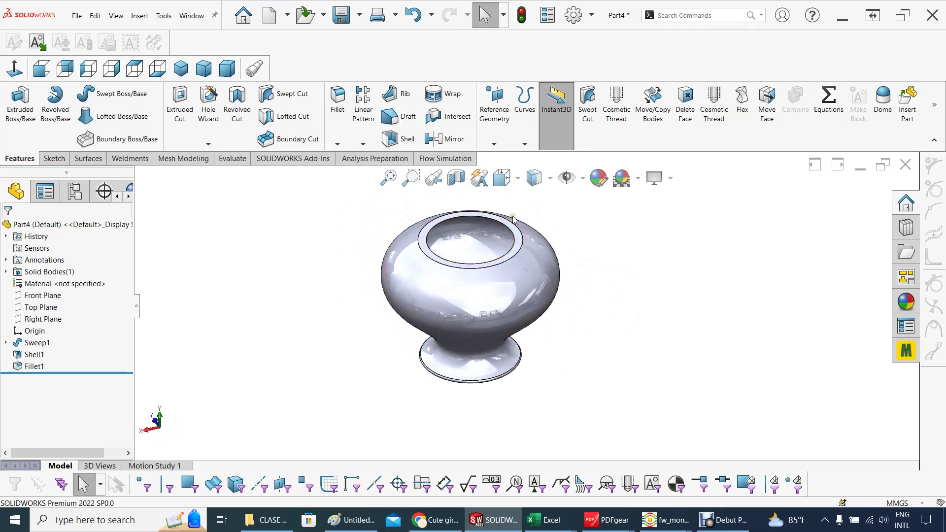
pyautogui.scroll(-6, 514, 219)
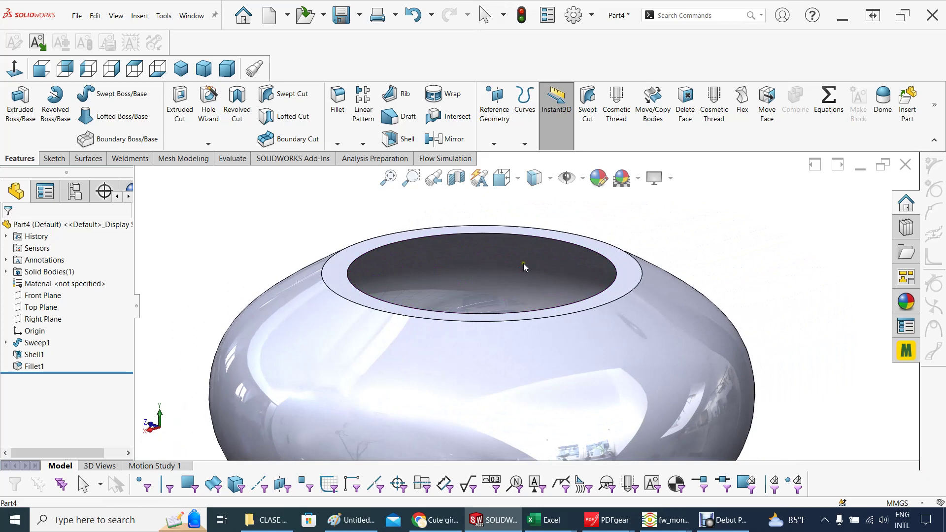
pyautogui.click(498, 234)
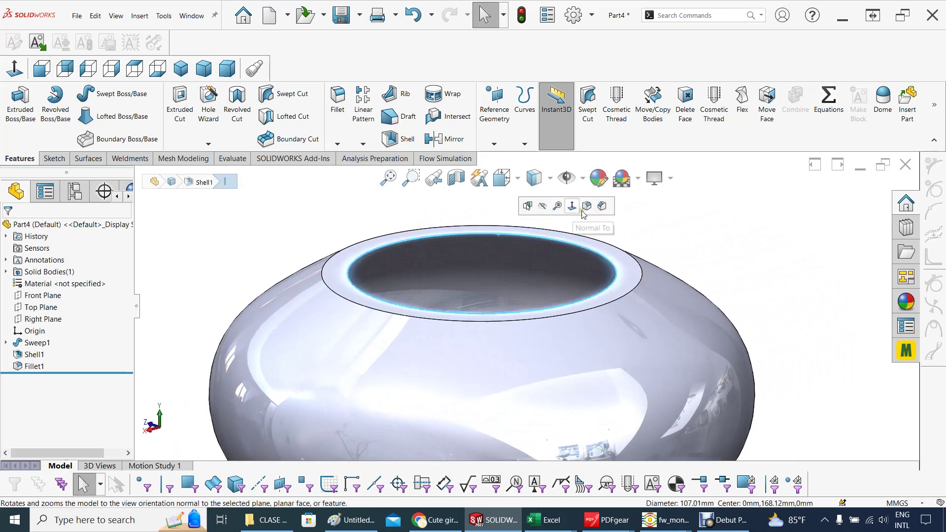
pyautogui.press('Return')
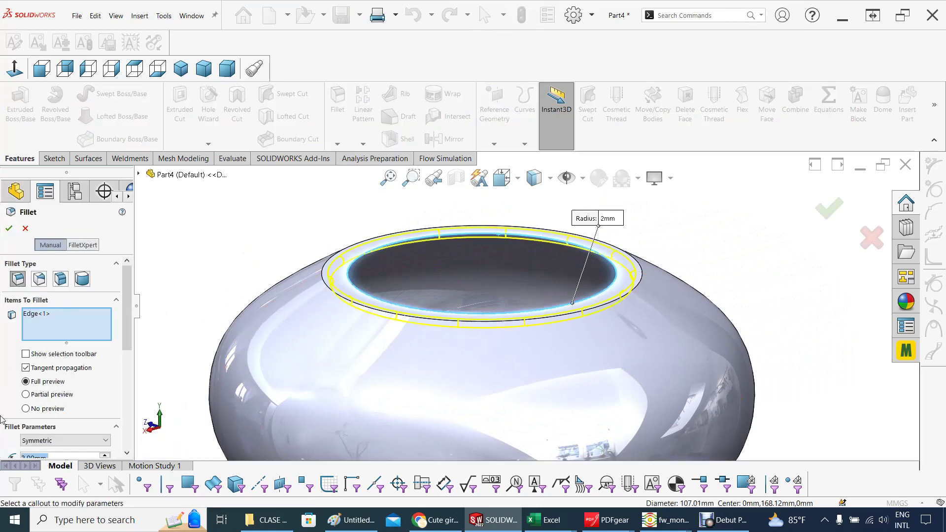
# Apply the 2 mm top-rim fillet as Fillet2, then reframe the view and deselect.
pyautogui.click(7, 230)
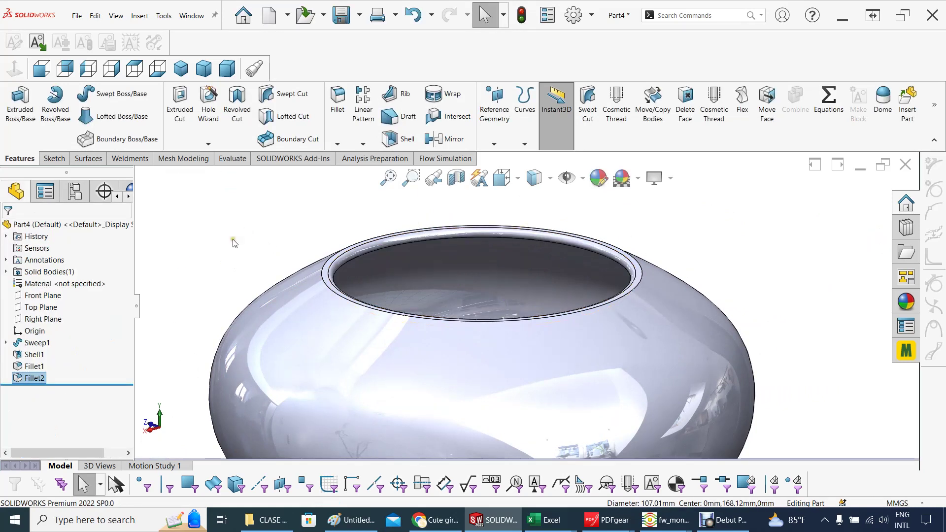
pyautogui.moveTo(232, 241); pyautogui.dragTo(162, 256, button='middle')
pyautogui.hotkey('ctrl', '2')
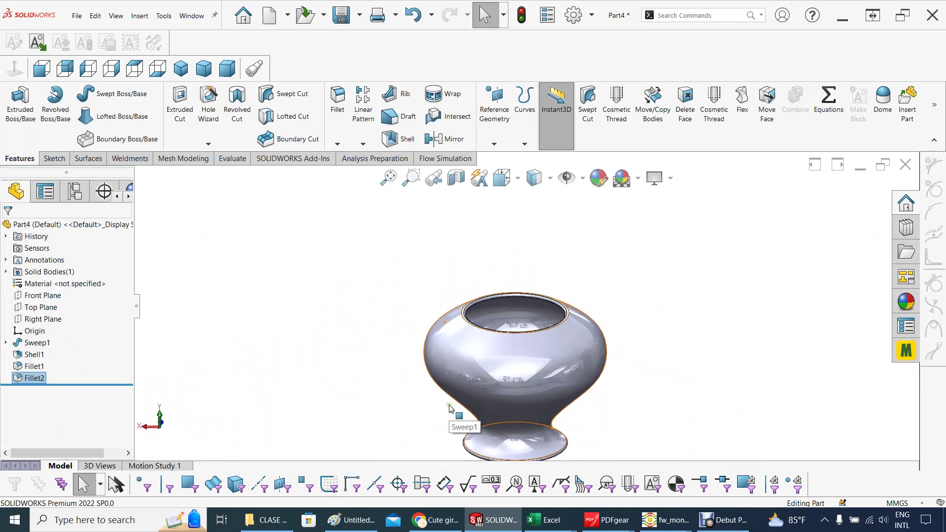
pyautogui.scroll(-3, 504, 380)
pyautogui.moveTo(598, 382); pyautogui.dragTo(553, 475, button='middle')
pyautogui.moveTo(556, 358); pyautogui.dragTo(542, 311, button='middle')
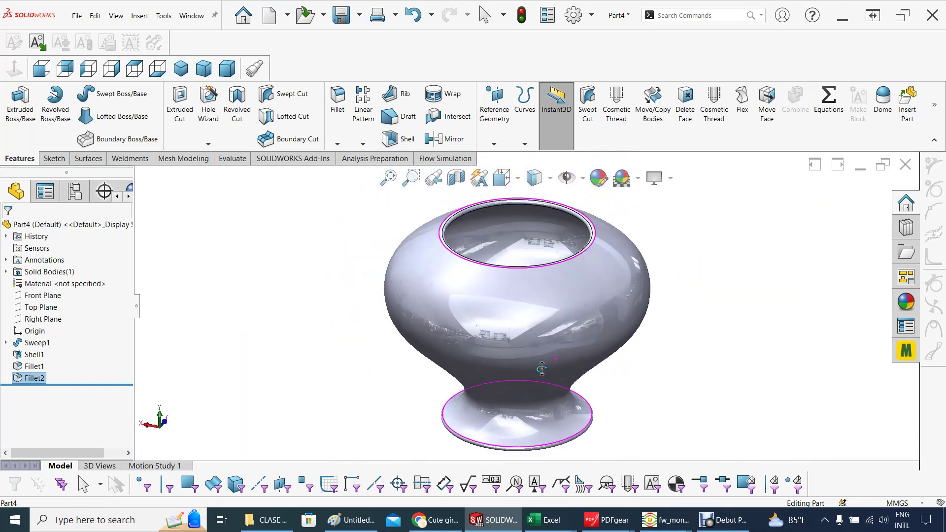
pyautogui.click(252, 331)
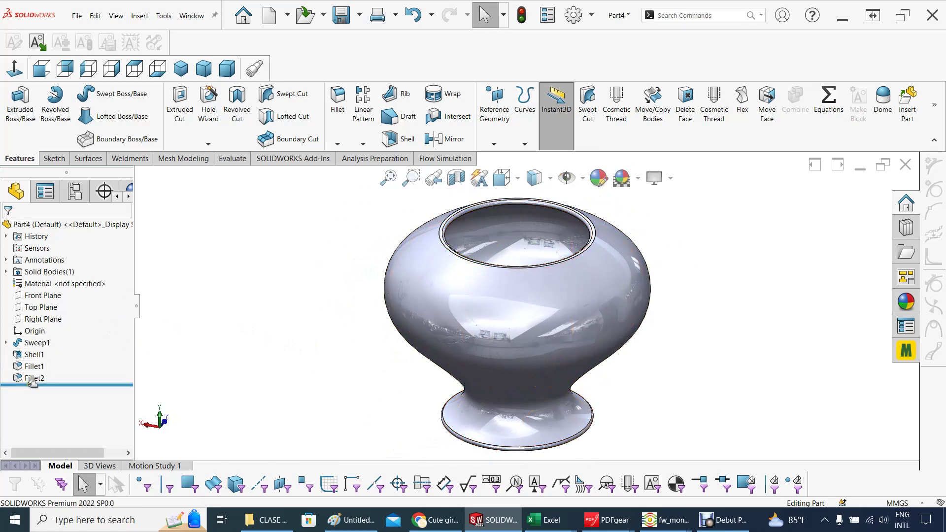
# Expand Sweep1 and open Sketch3, the guide-curve sketch, for editing.
pyautogui.click(6, 344)
pyautogui.click(49, 380)
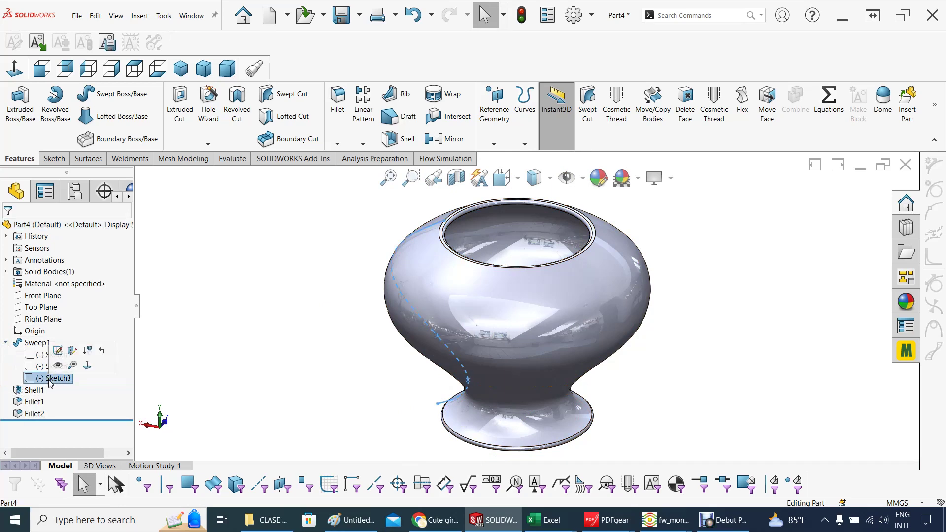
pyautogui.click(58, 351)
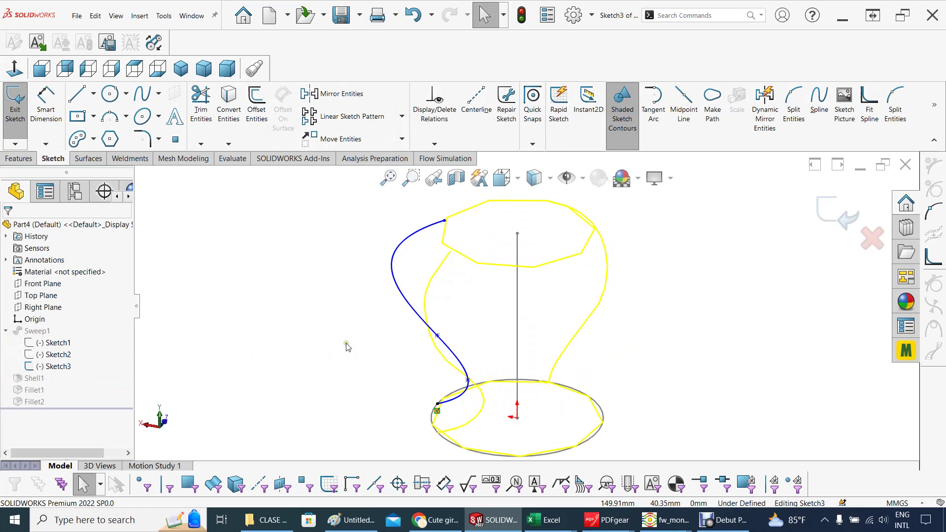
pyautogui.click(394, 258)
pyautogui.click(387, 338)
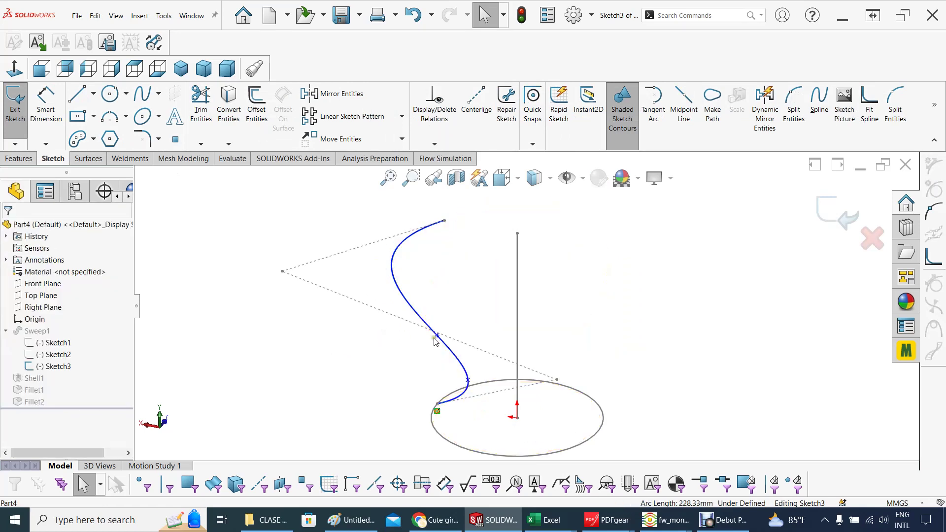
# Drag the spline's control vertex and tangent handle to reshape the guide, then exit to rebuild.
pyautogui.moveTo(437, 337); pyautogui.dragTo(452, 365)
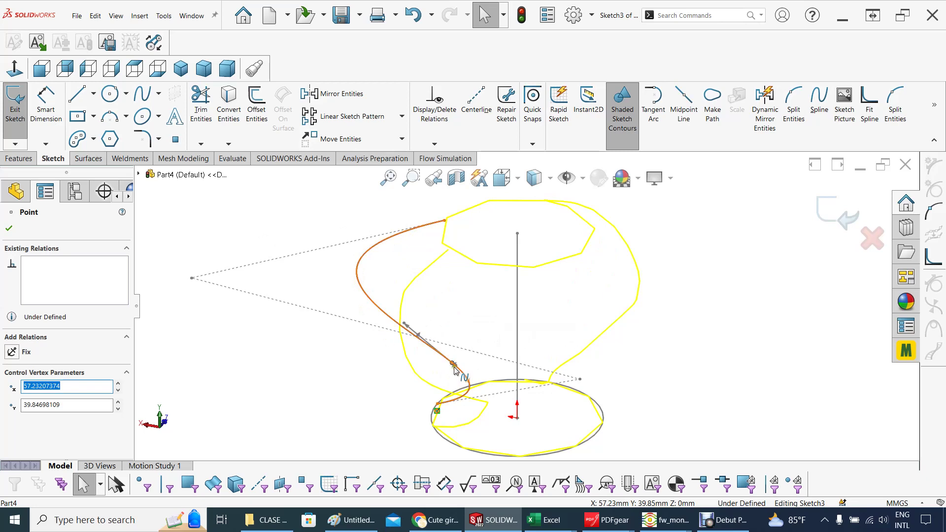
pyautogui.moveTo(452, 366)
pyautogui.mouseDown()
pyautogui.moveTo(437, 375)
pyautogui.moveTo(438, 389)
pyautogui.moveTo(454, 360)
pyautogui.moveTo(463, 376)
pyautogui.mouseUp()
pyautogui.moveTo(419, 330)
pyautogui.mouseDown()
pyautogui.moveTo(430, 331)
pyautogui.moveTo(416, 334)
pyautogui.moveTo(395, 296)
pyautogui.moveTo(433, 365)
pyautogui.moveTo(429, 339)
pyautogui.mouseUp()
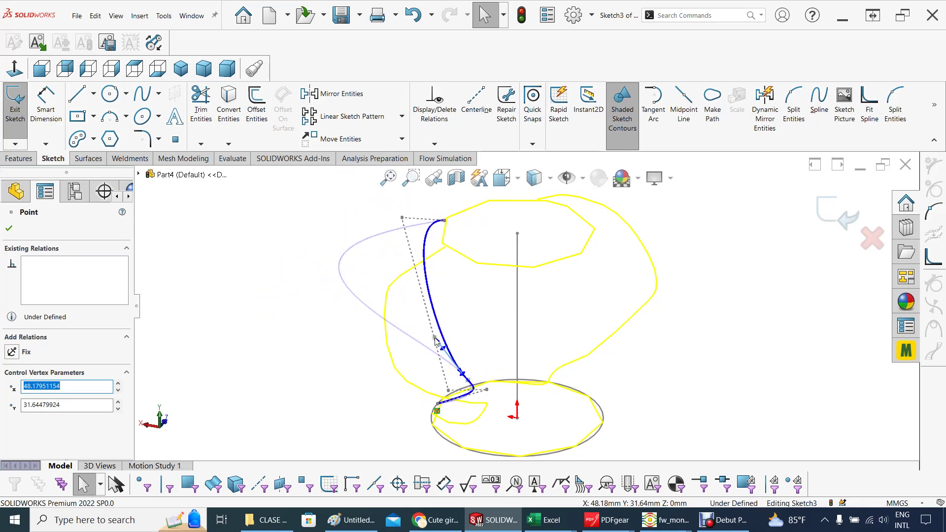
pyautogui.moveTo(435, 343); pyautogui.dragTo(435, 345)
pyautogui.moveTo(355, 376); pyautogui.dragTo(331, 347, button='middle')
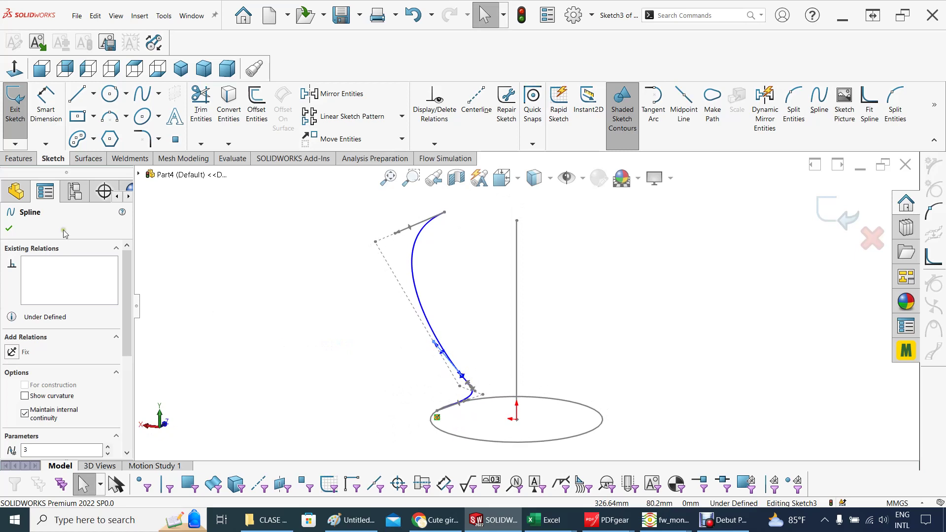
pyautogui.click(8, 229)
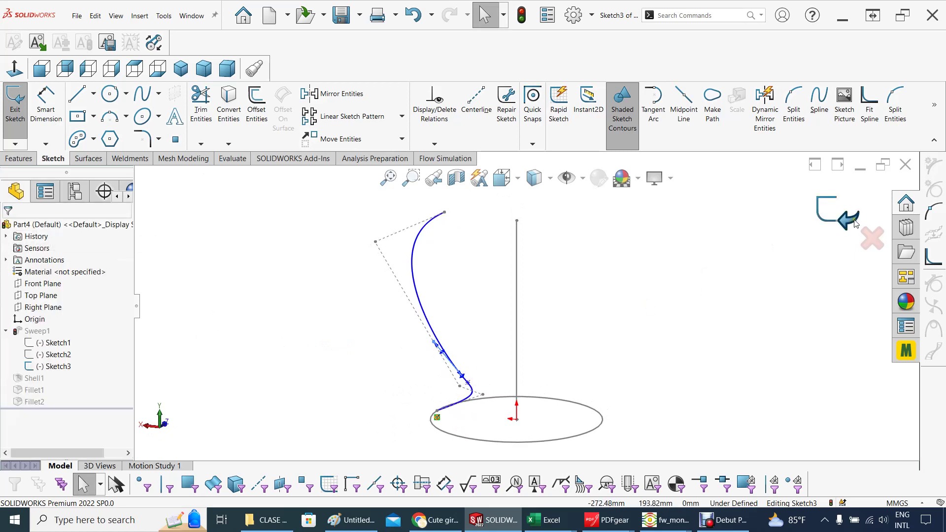
pyautogui.click(830, 218)
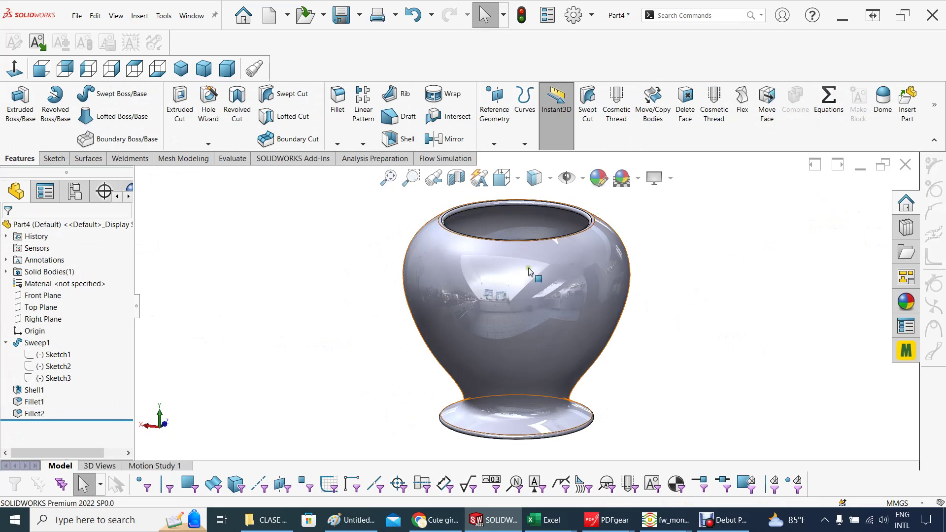
pyautogui.moveTo(680, 296); pyautogui.dragTo(212, 275, button='middle')
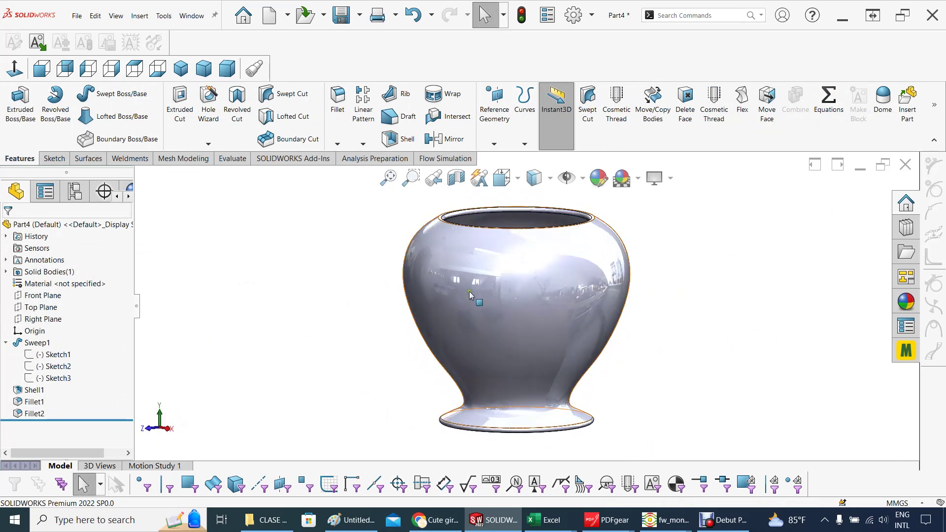
pyautogui.moveTo(759, 308); pyautogui.dragTo(362, 316, button='middle')
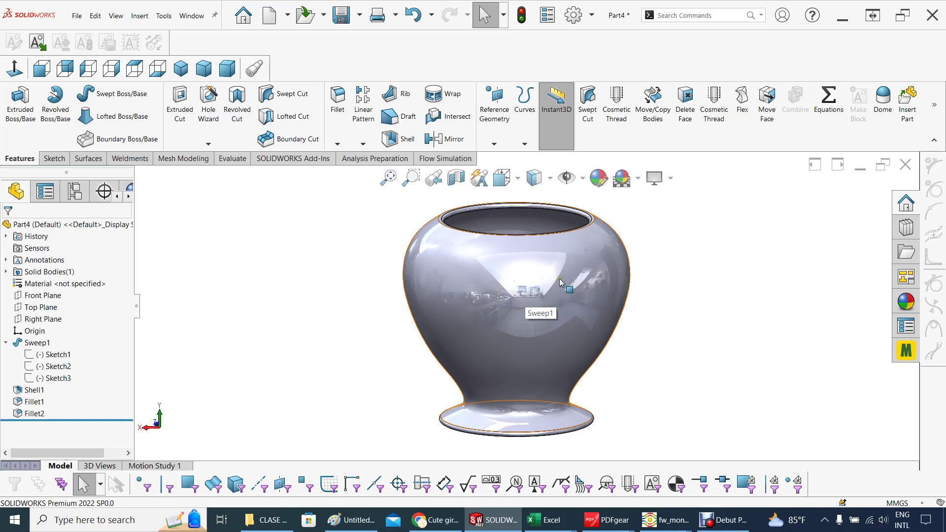
pyautogui.click(669, 183)
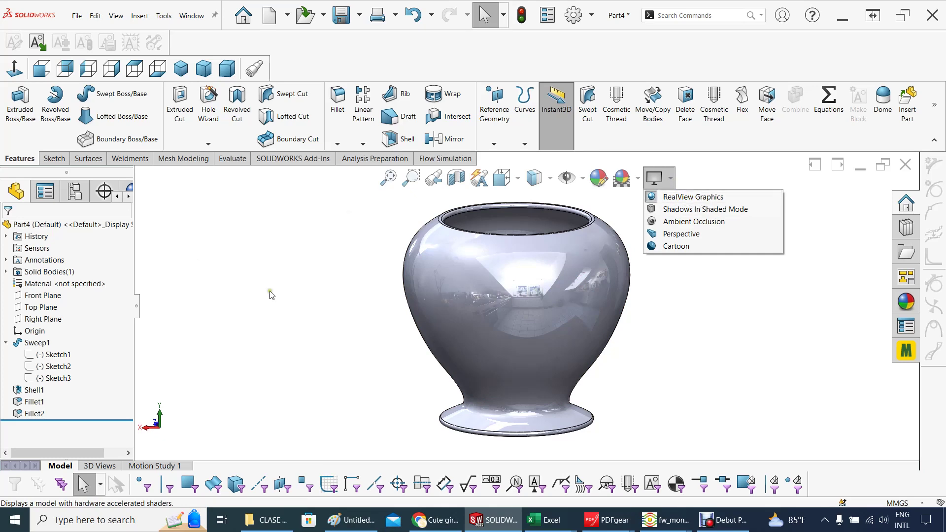
pyautogui.moveTo(264, 272); pyautogui.dragTo(140, 313, button='middle')
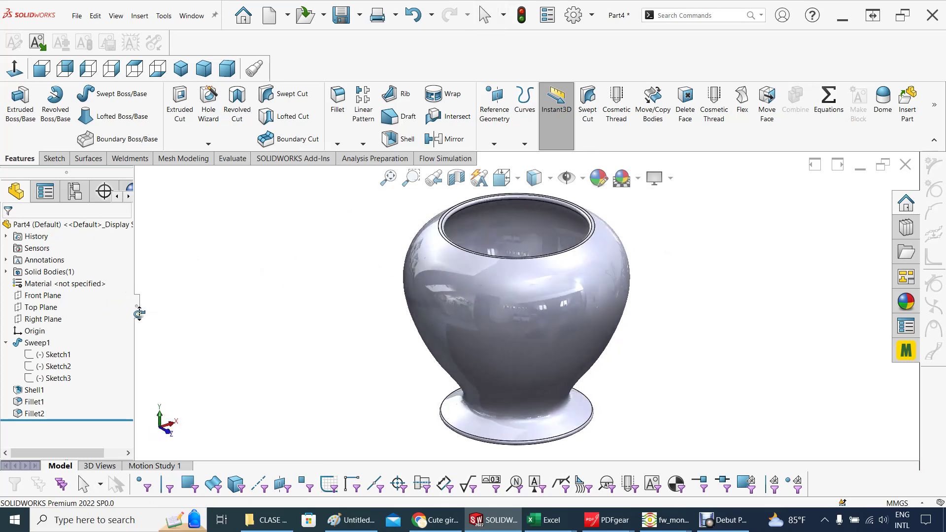